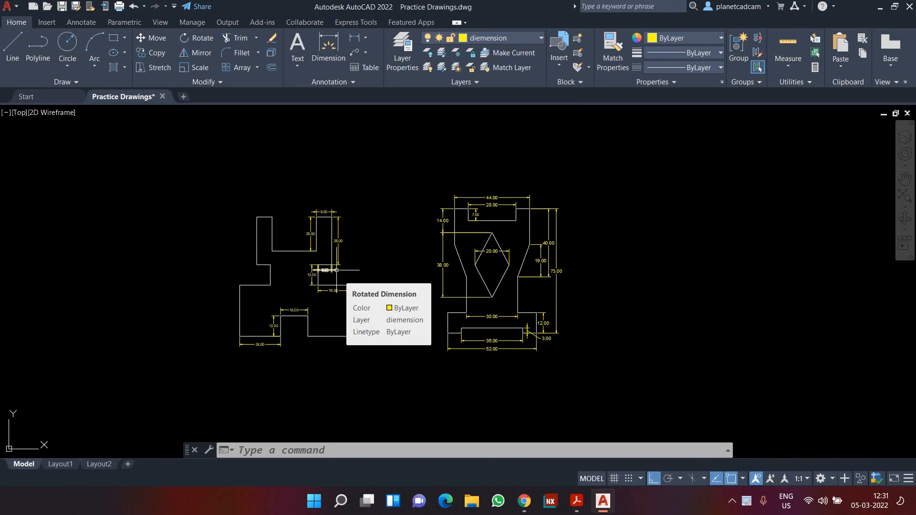
# Make layer 0 the current layer for drawing the new outline
pyautogui.moveTo(367, 260); pyautogui.dragTo(407, 251, button='middle')
pyautogui.scroll(2, 420, 253)
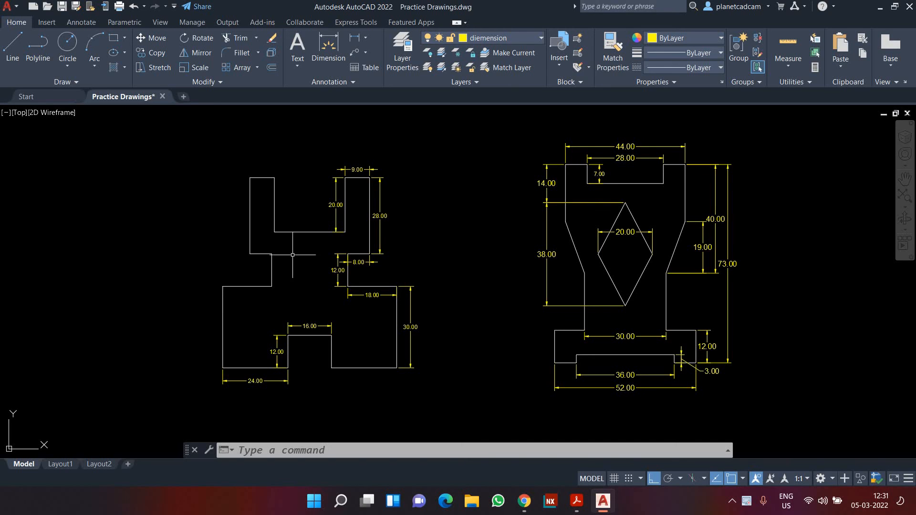
pyautogui.moveTo(338, 317); pyautogui.dragTo(382, 305, button='middle')
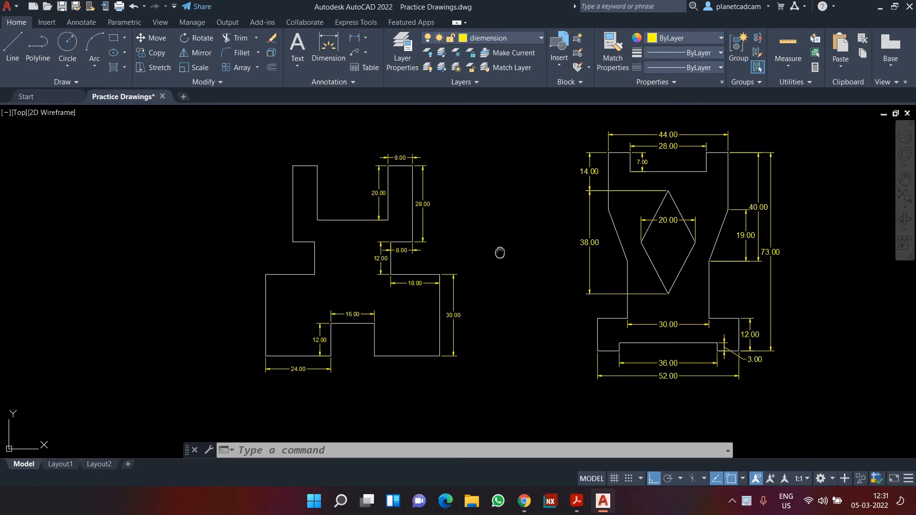
pyautogui.moveTo(499, 253); pyautogui.dragTo(567, 253, button='middle')
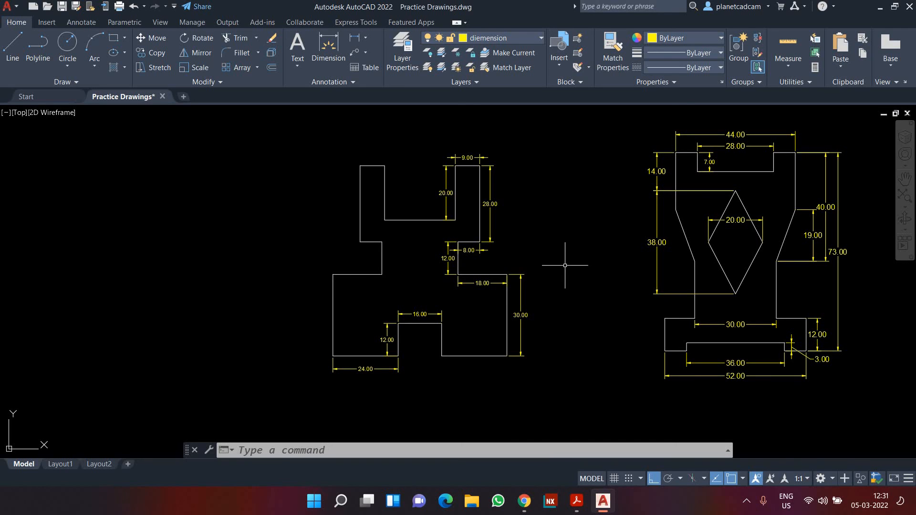
pyautogui.moveTo(255, 249); pyautogui.dragTo(318, 251, button='middle')
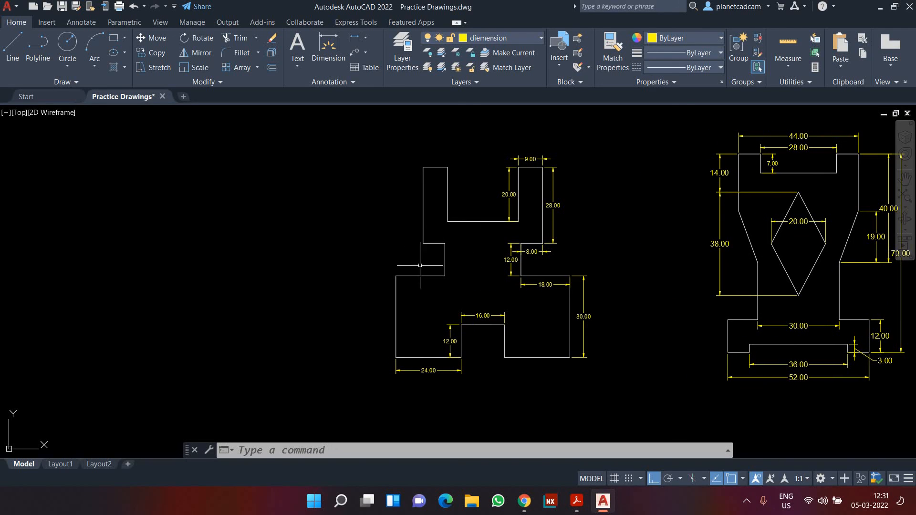
pyautogui.write('l')
pyautogui.press('Return')
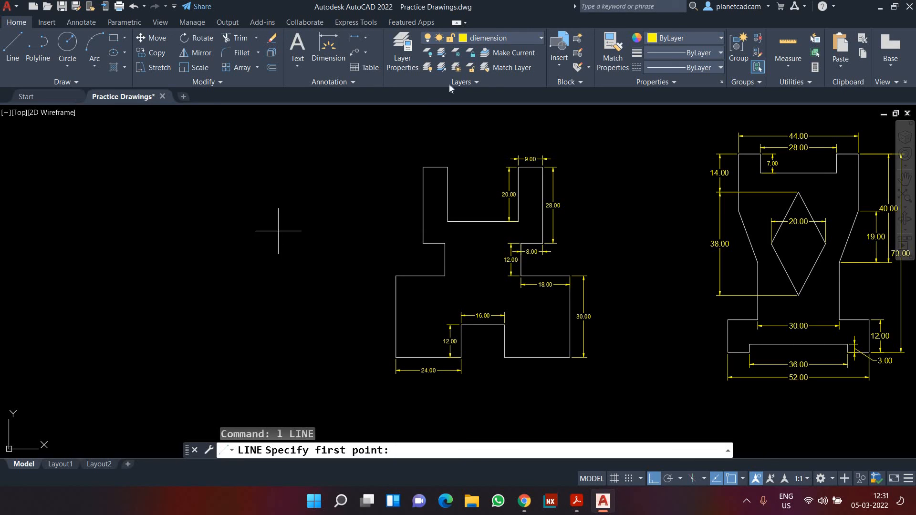
pyautogui.click(475, 38)
pyautogui.click(473, 54)
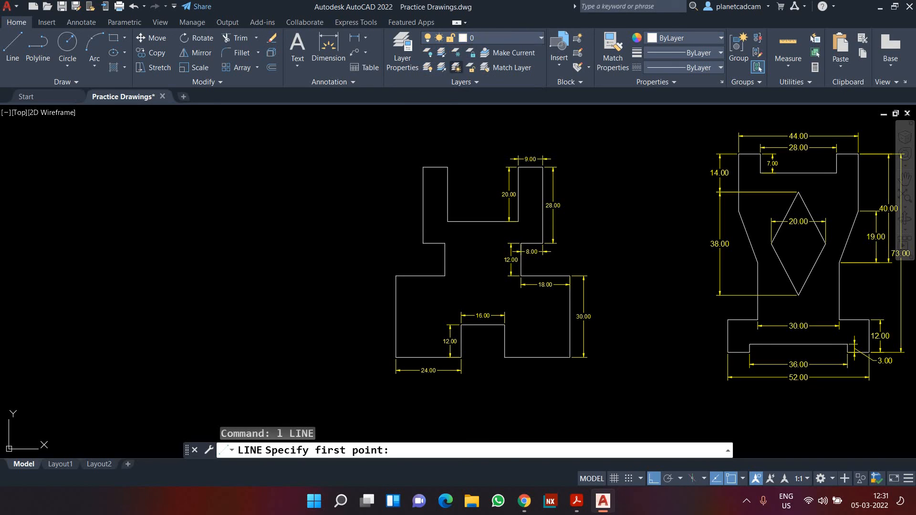
# Draw the base of a new outline beside the reference with connected lines: 24 right, 12 up, 16 right, 12 down, 24 right
pyautogui.click(118, 333)
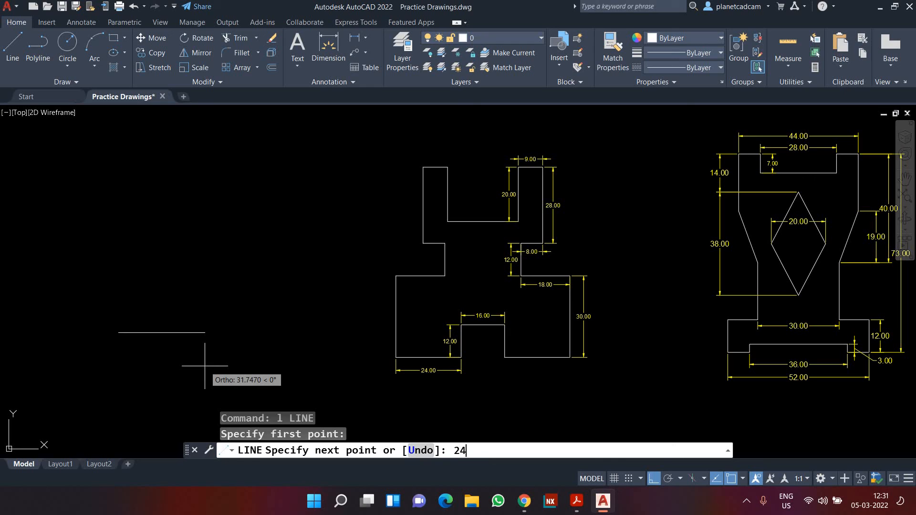
pyautogui.press('Return')
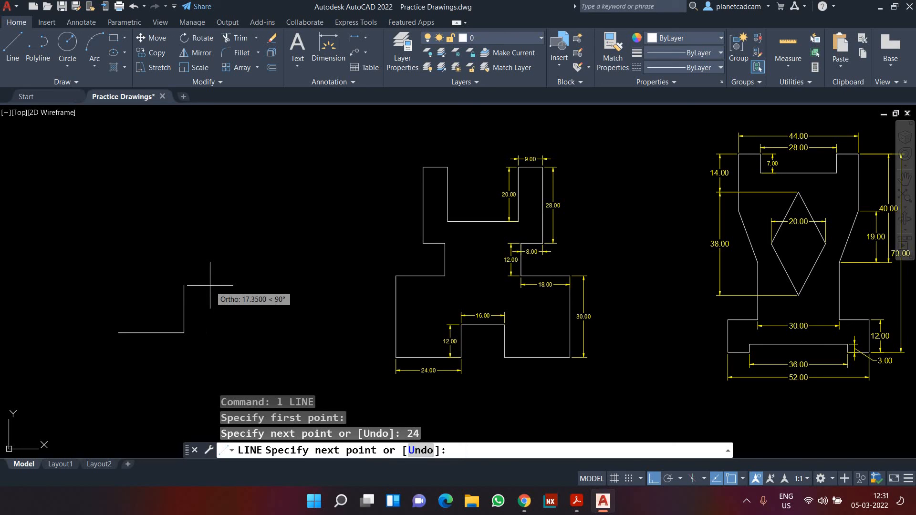
pyautogui.write('12')
pyautogui.press('Return')
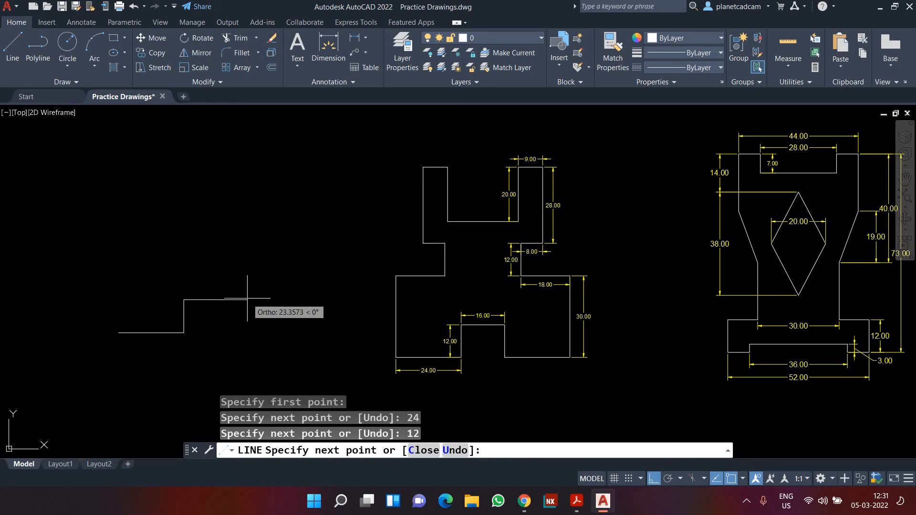
pyautogui.write('16')
pyautogui.press('Return')
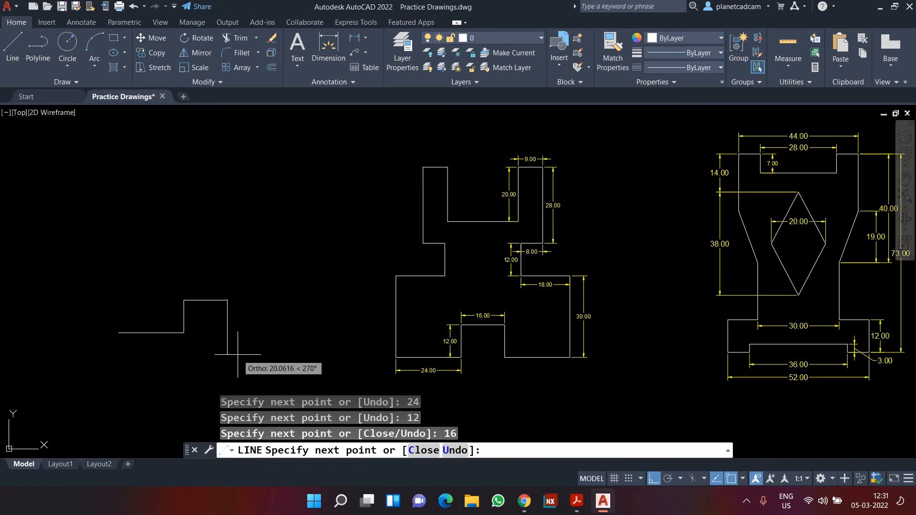
pyautogui.write('12')
pyautogui.press('Return')
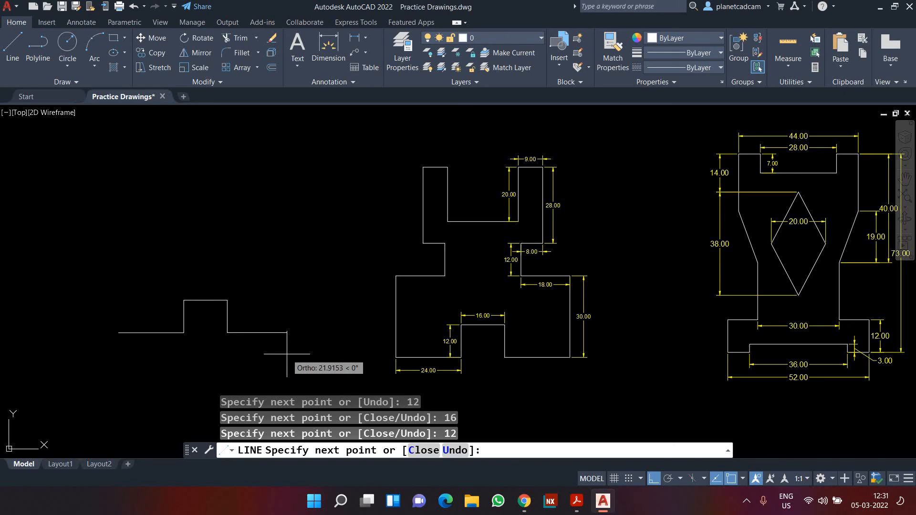
pyautogui.write('24')
pyautogui.press('Return')
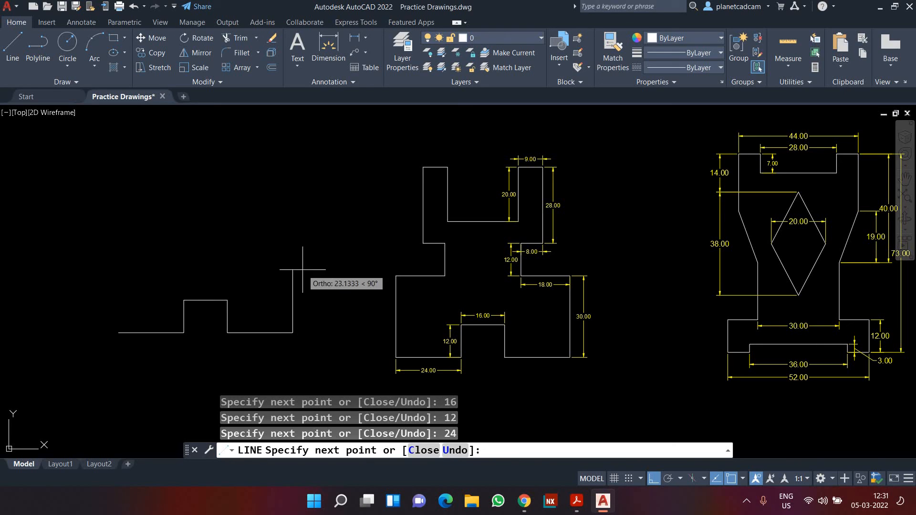
# Continue the outline up its right side with segments 30 up, 18 left, 12 up and 8 right
pyautogui.press('Return')
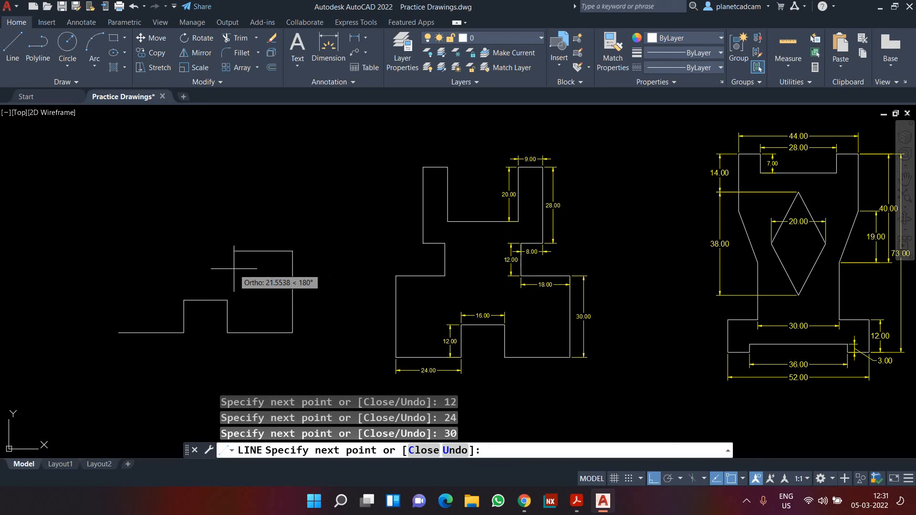
pyautogui.press('Return')
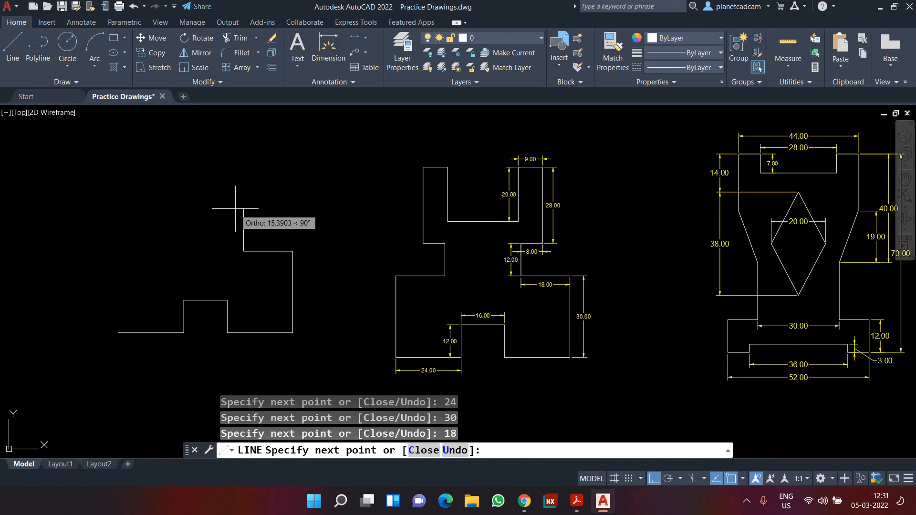
pyautogui.press('Return')
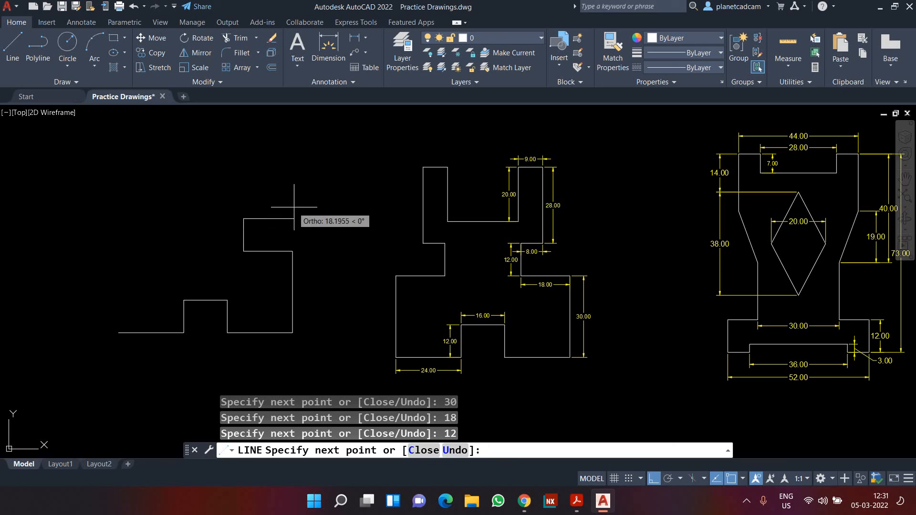
pyautogui.write('8')
pyautogui.press('Return')
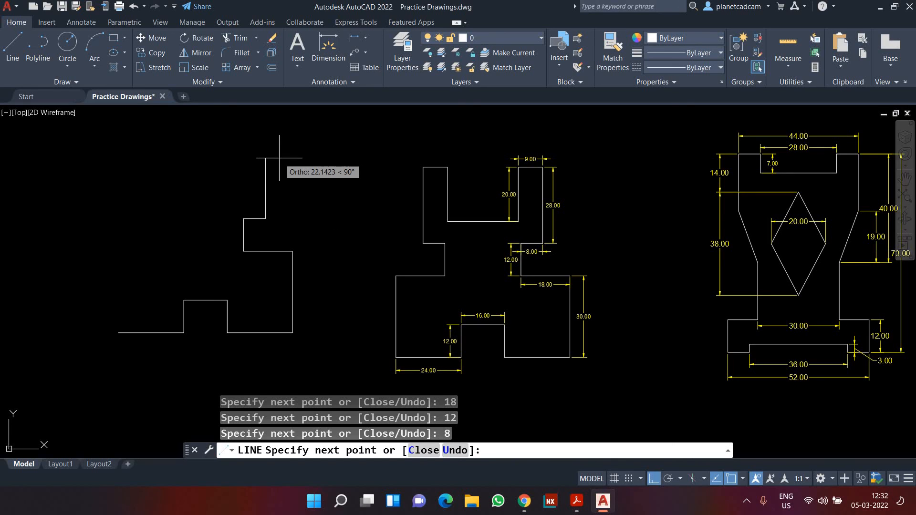
# Draw the right prong with segments 28 up, 9 left and 20 down, and end the line
pyautogui.press('Return')
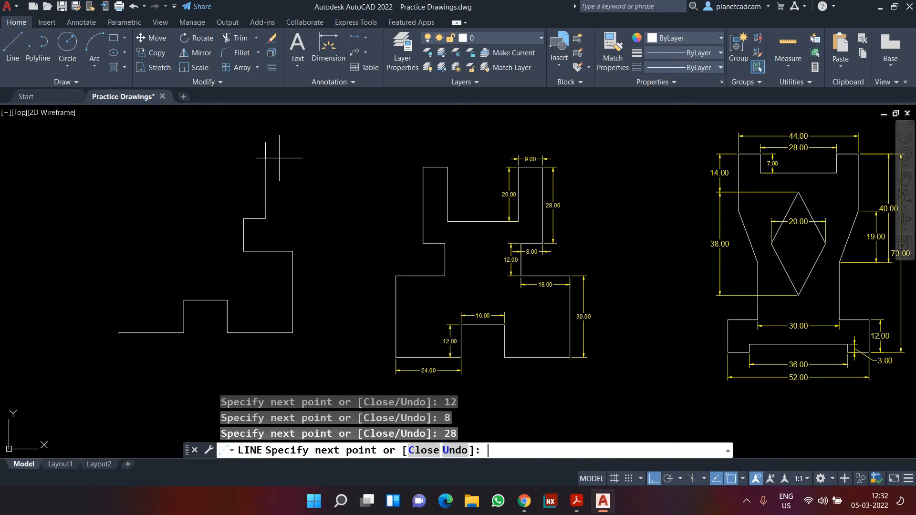
pyautogui.write('9')
pyautogui.press('Return')
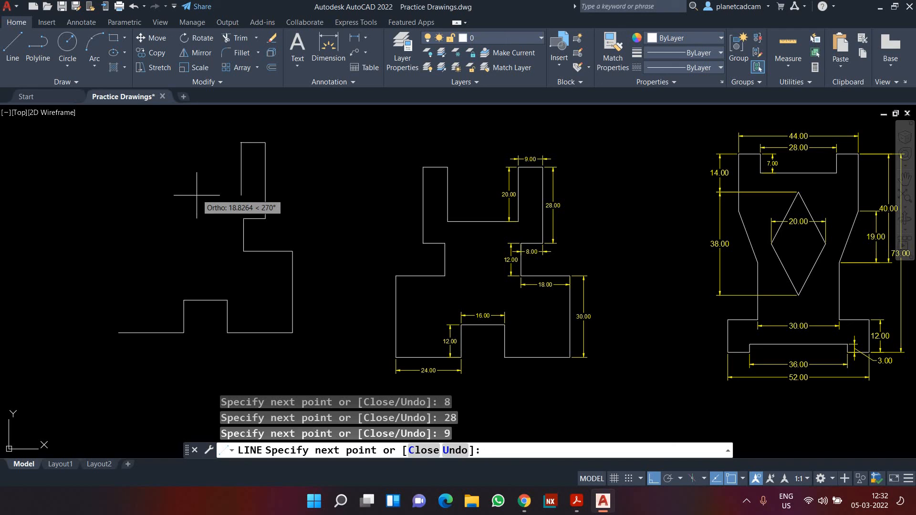
pyautogui.write('20')
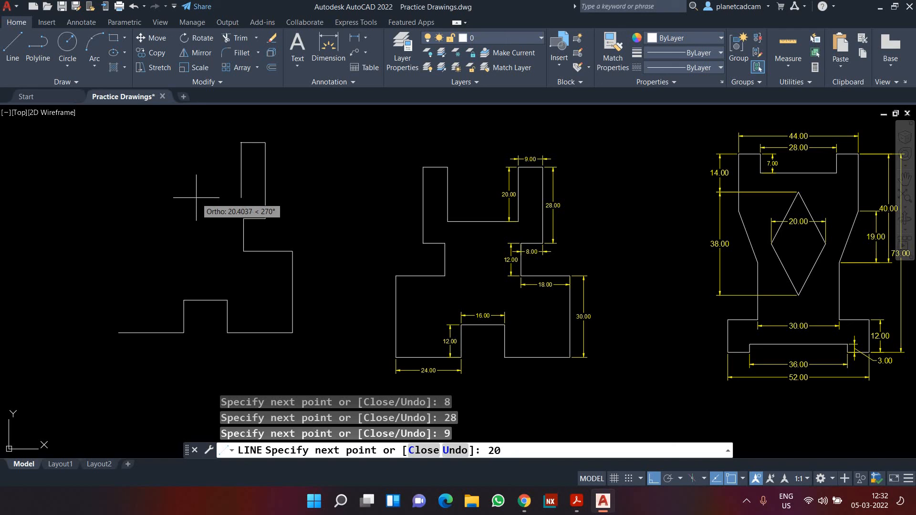
pyautogui.press('Return')
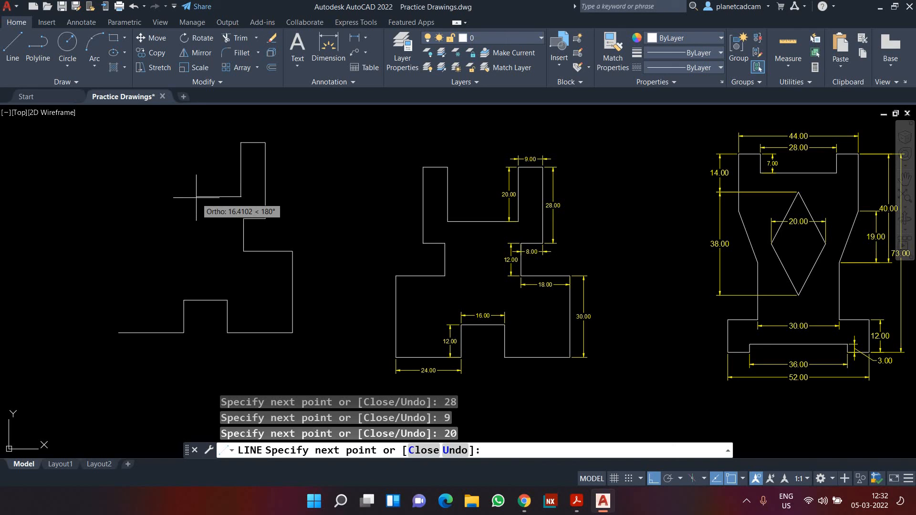
pyautogui.press('Escape')
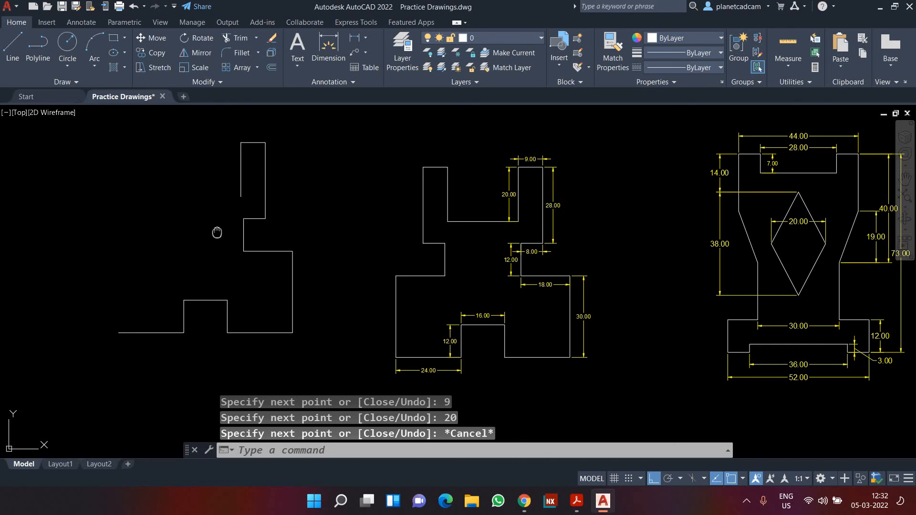
# Mirror the seven lines of the outline's right side about a vertical axis through the base notch's top midpoint, keeping the source lines
pyautogui.moveTo(216, 232); pyautogui.dragTo(292, 241, button='middle')
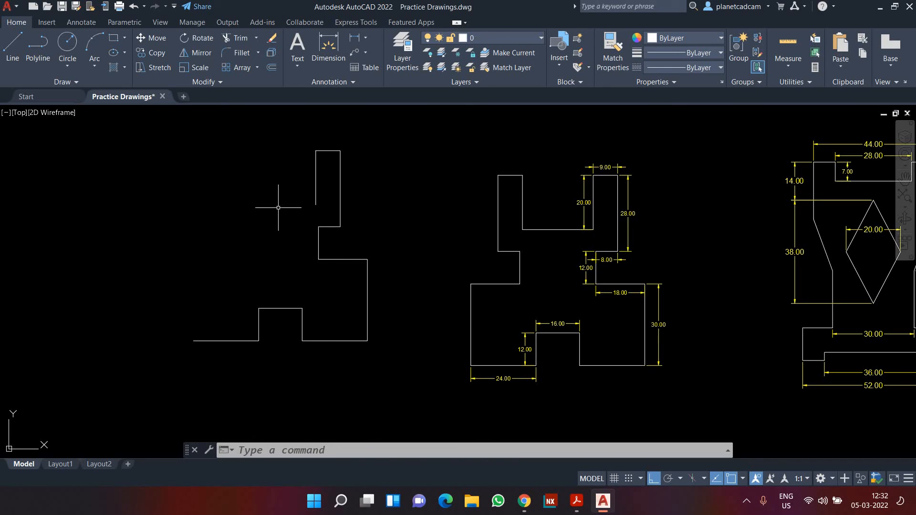
pyautogui.write('mi')
pyautogui.press('Return')
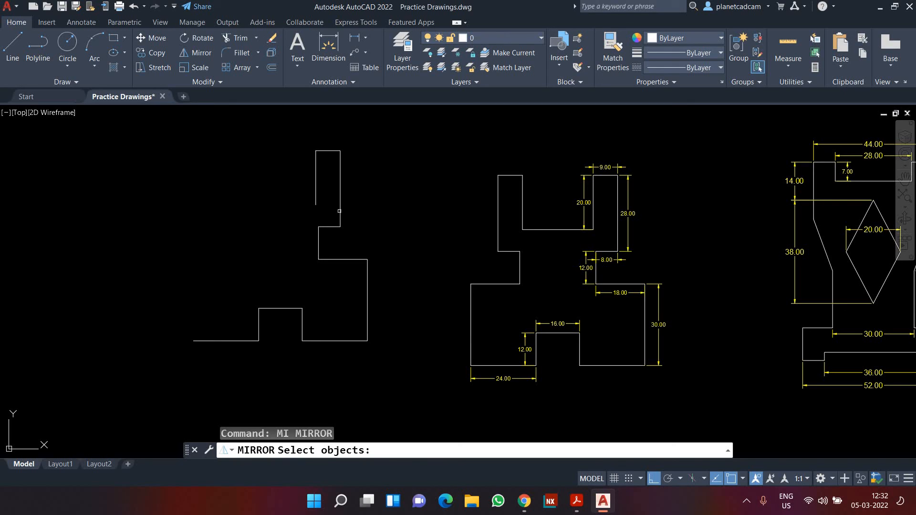
pyautogui.click(316, 183)
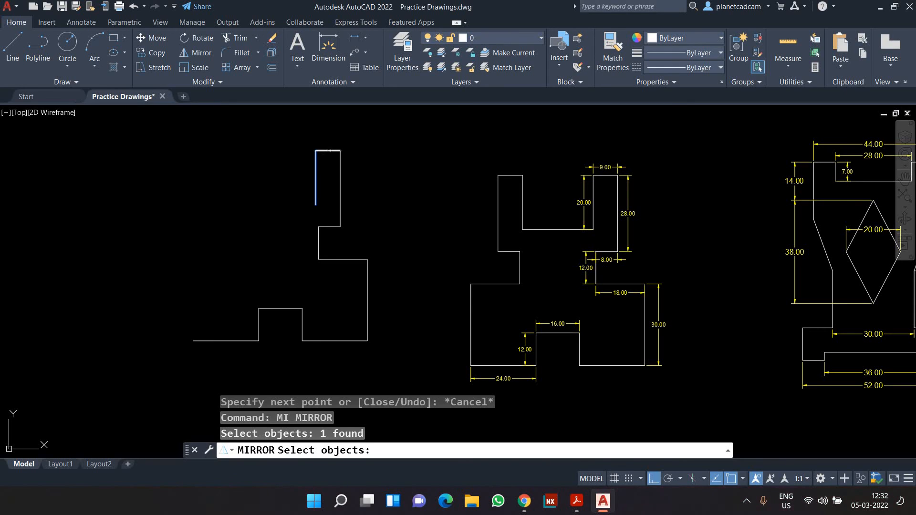
pyautogui.click(329, 151)
pyautogui.click(341, 172)
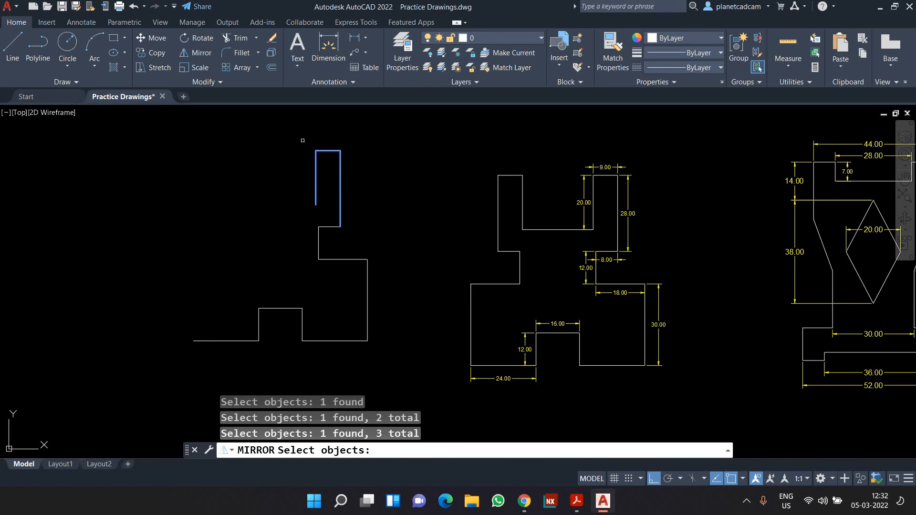
pyautogui.click(303, 140)
pyautogui.click(383, 350)
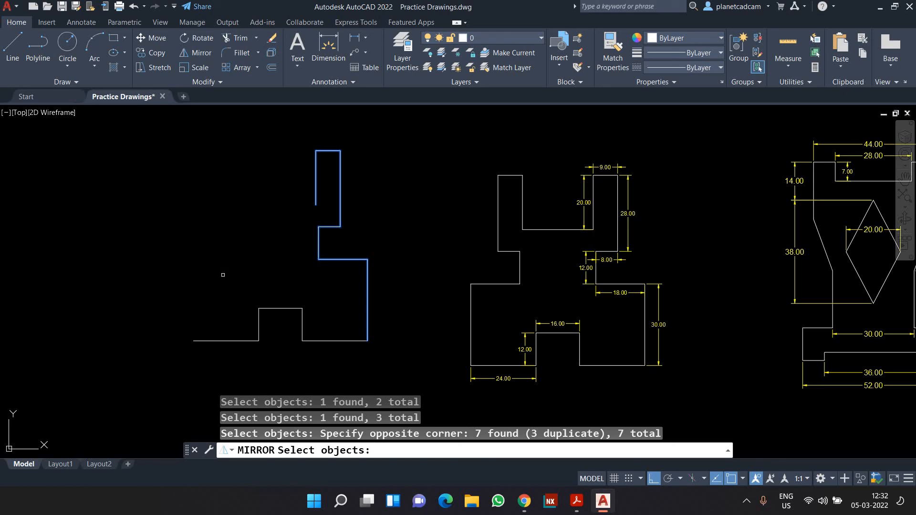
pyautogui.press('Return')
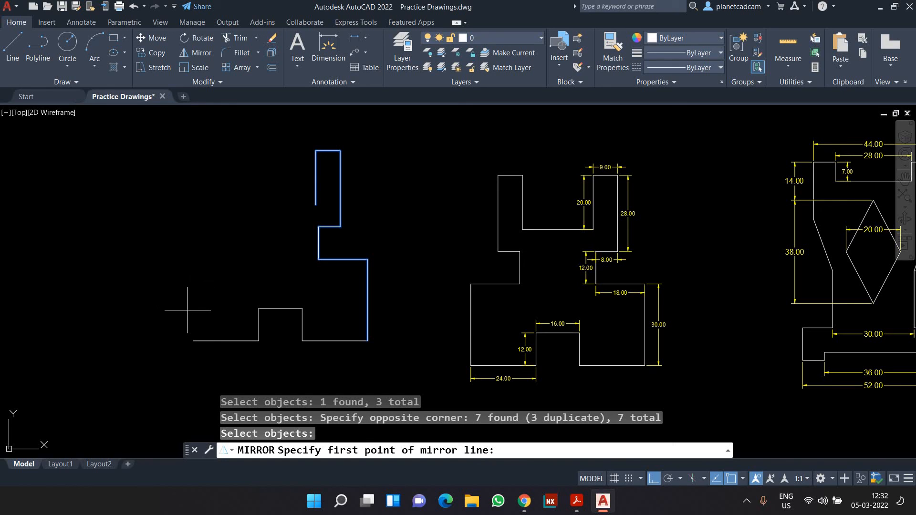
pyautogui.click(281, 308)
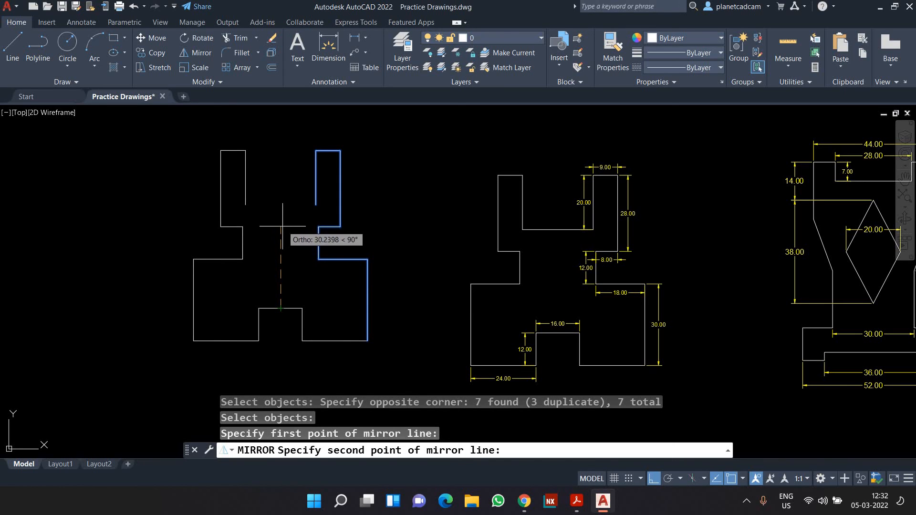
pyautogui.press('F8')
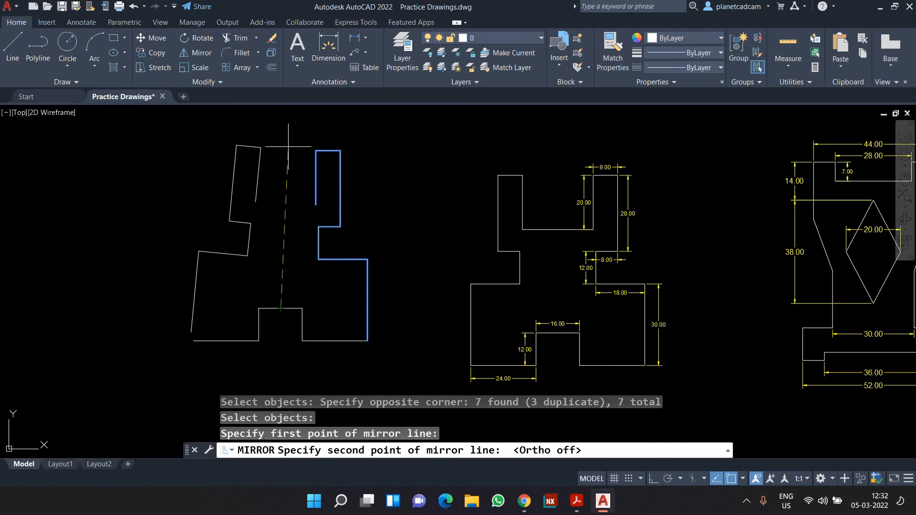
pyautogui.press('F8')
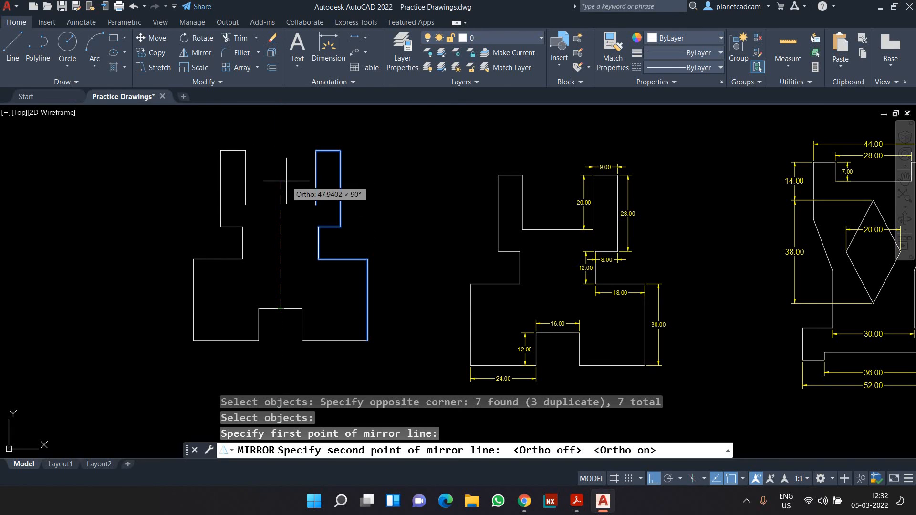
pyautogui.click(269, 193)
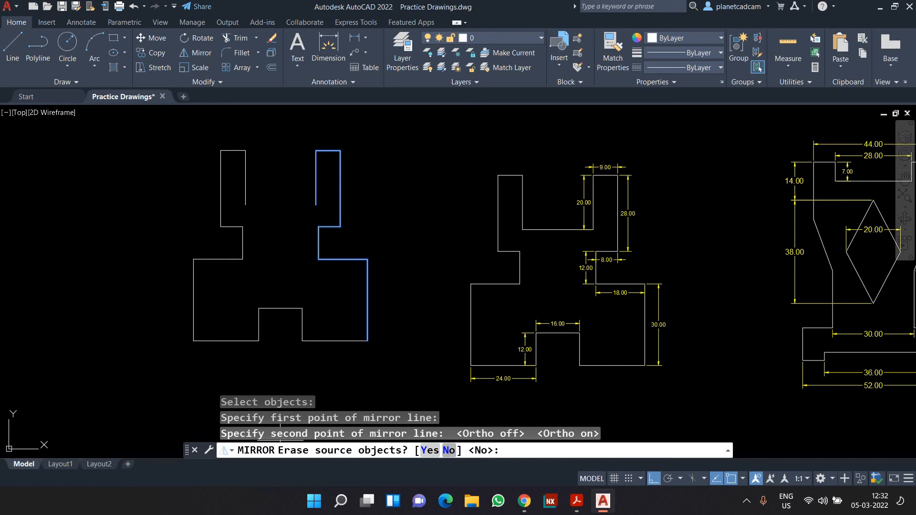
pyautogui.click(448, 450)
# Close the outline with a horizontal line joining the lower ends of the two prongs' inner edges
pyautogui.moveTo(279, 245)
pyautogui.mouseDown(button='middle')
pyautogui.moveTo(293, 241)
pyautogui.moveTo(275, 250)
pyautogui.mouseUp(button='middle')
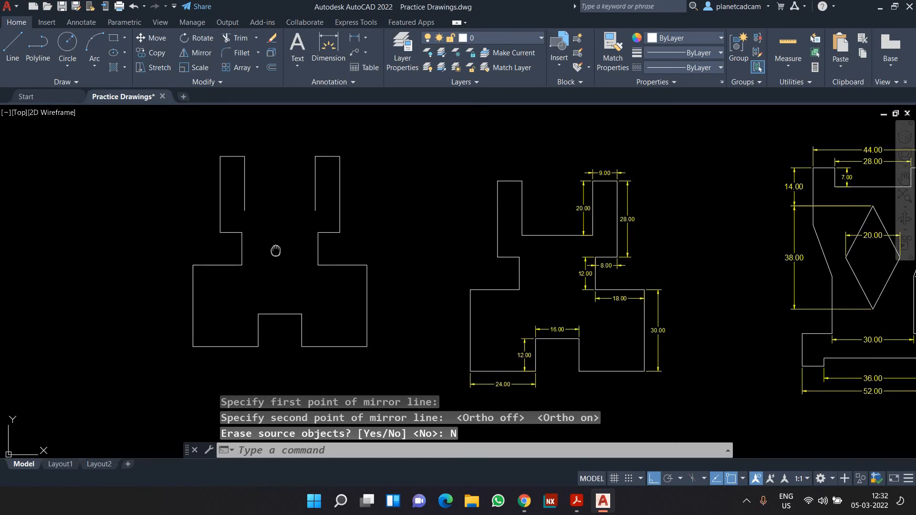
pyautogui.write('l')
pyautogui.press('Return')
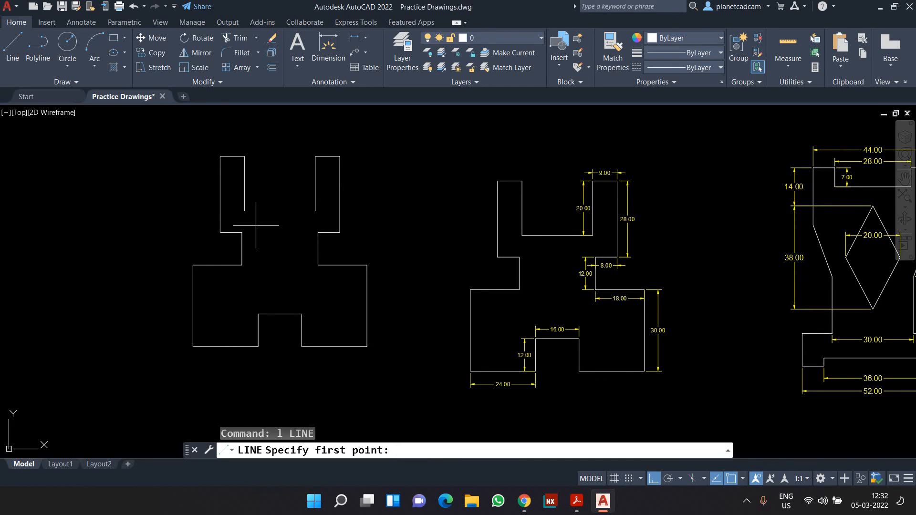
pyautogui.click(245, 210)
pyautogui.click(315, 210)
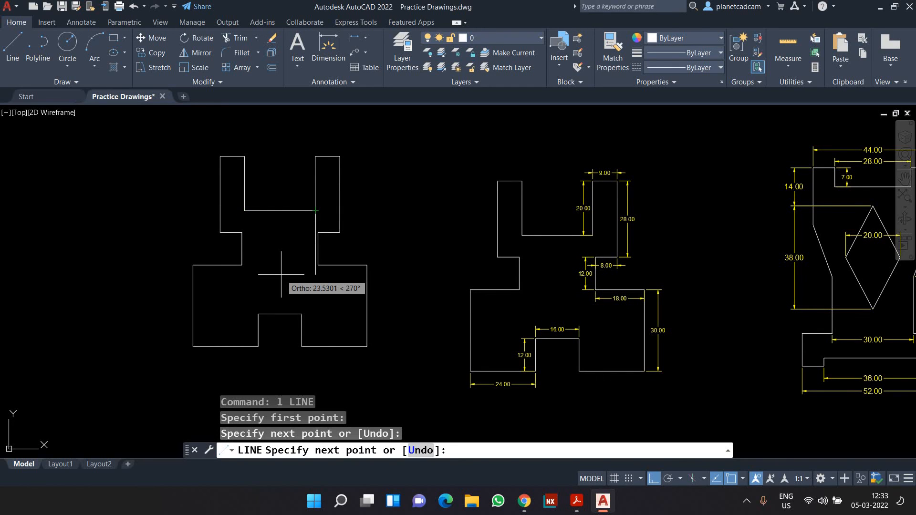
pyautogui.press('Escape')
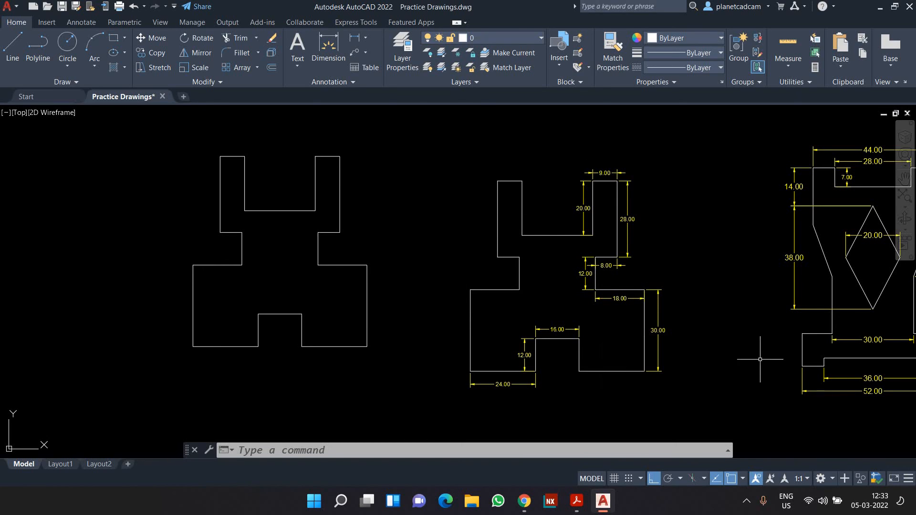
# Examine the base dimensions of the second profile, focusing on its bottom notch and the short bottom edge beside it
pyautogui.moveTo(678, 346)
pyautogui.mouseDown(button='middle')
pyautogui.moveTo(307, 317)
pyautogui.moveTo(144, 335)
pyautogui.mouseUp(button='middle')
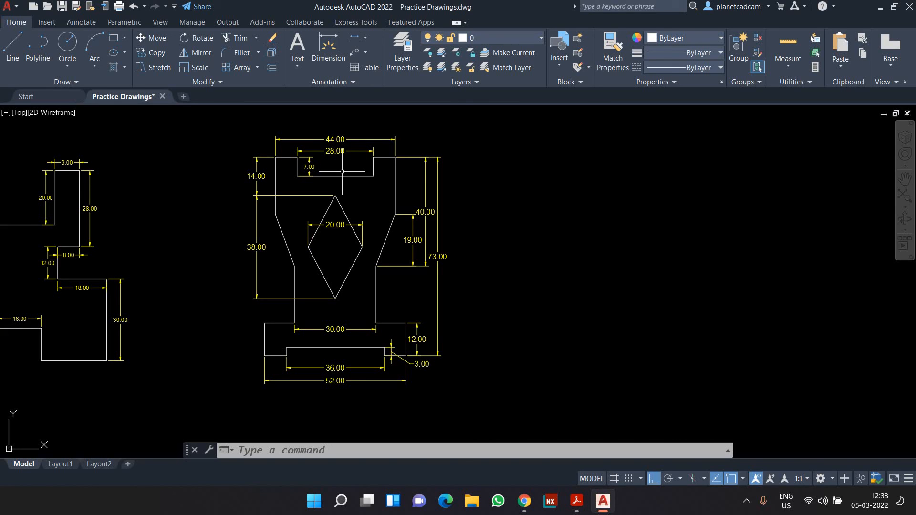
pyautogui.scroll(2, 326, 366)
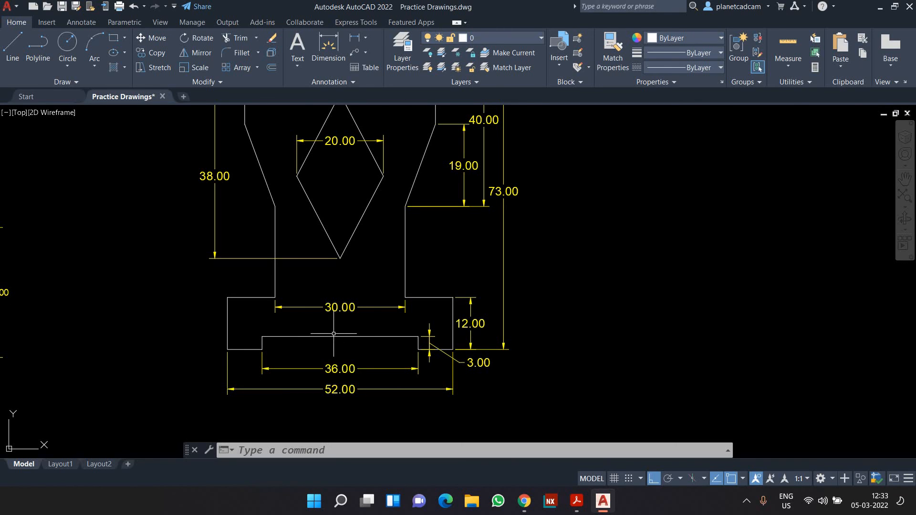
pyautogui.scroll(6, 432, 352)
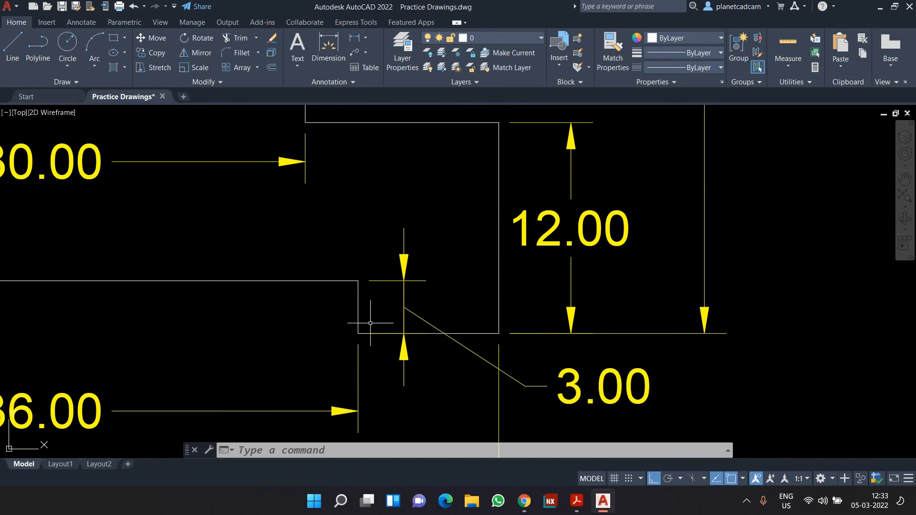
pyautogui.scroll(-5, 356, 316)
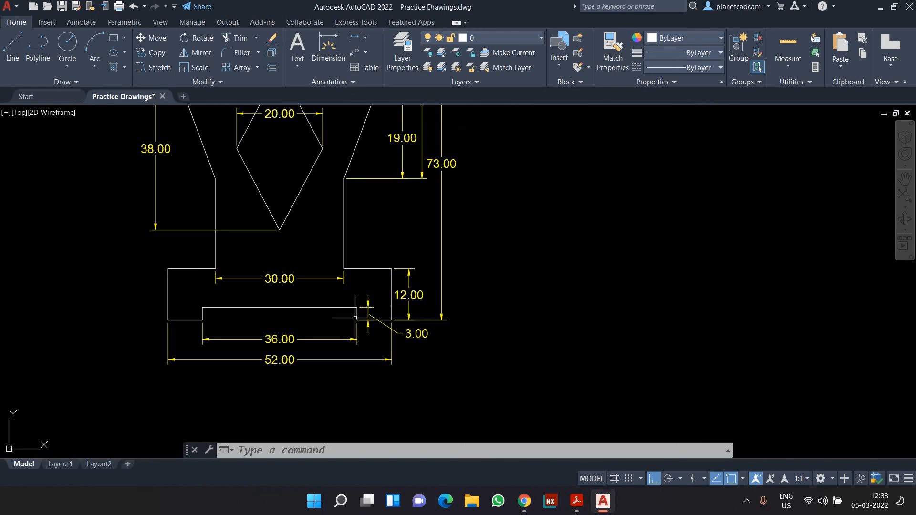
pyautogui.scroll(4, 355, 318)
pyautogui.scroll(-2, 368, 327)
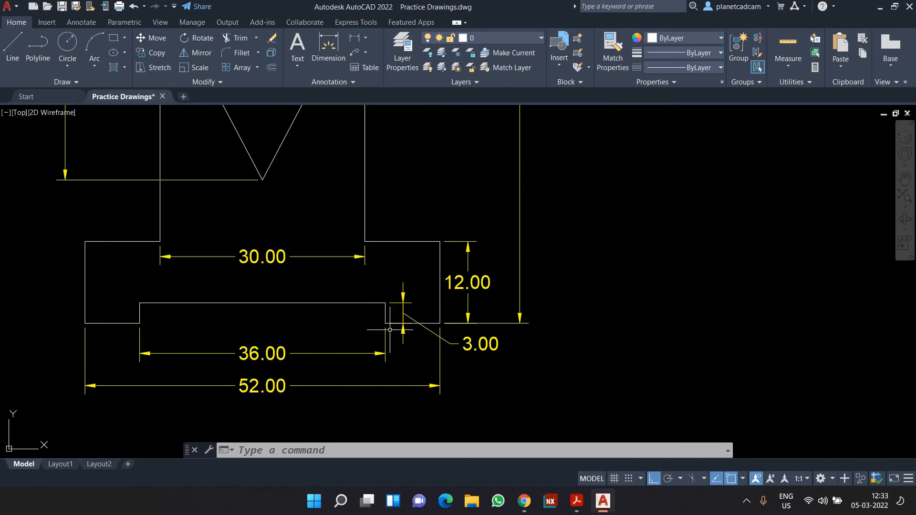
pyautogui.click(429, 324)
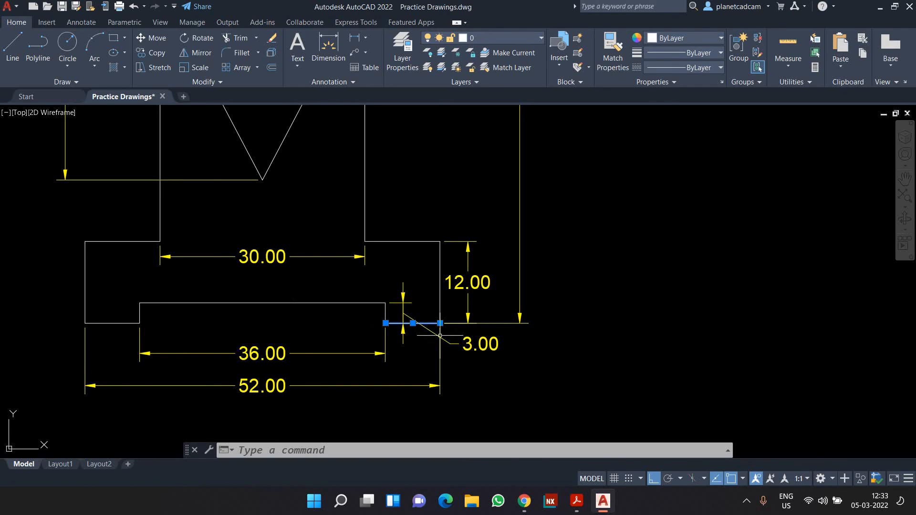
# Open Calculator and halve the difference 52 - 36 for the short bottom edge's length, then return to AutoCAD and clear the selection
pyautogui.press('super+r')
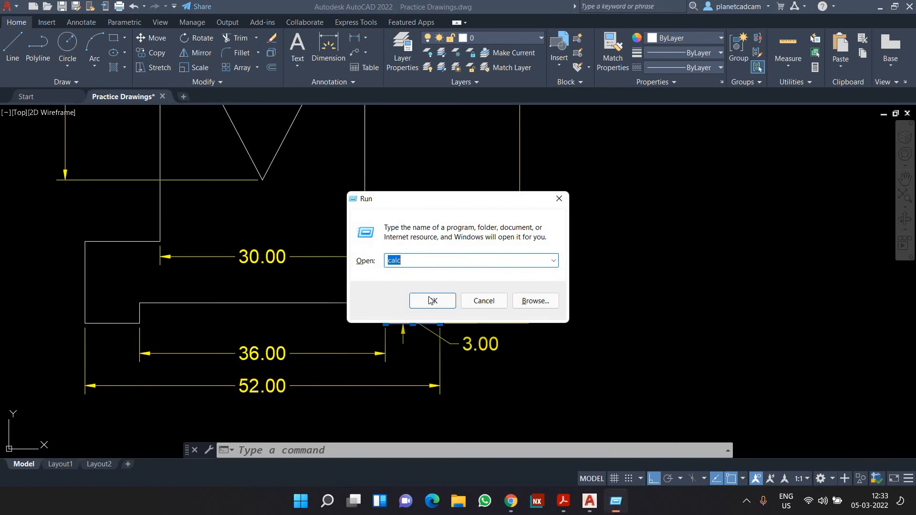
pyautogui.press('Return')
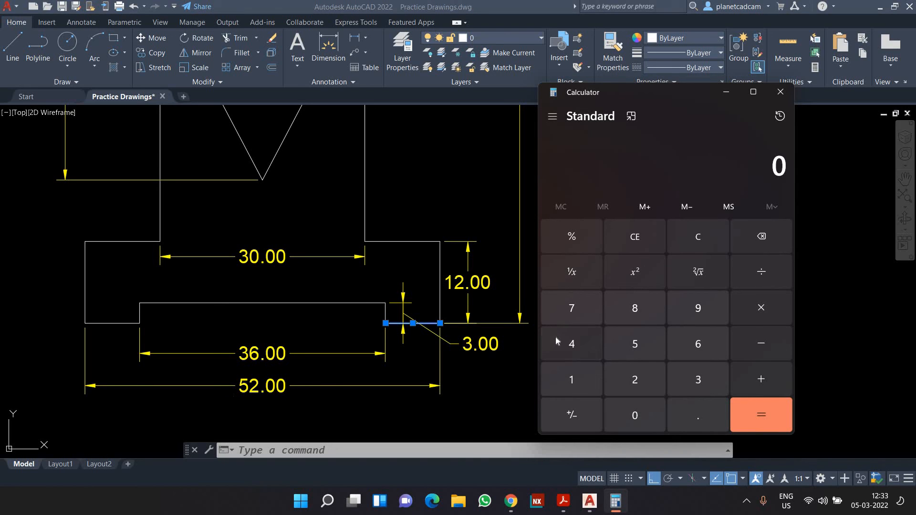
pyautogui.write('52 - ')
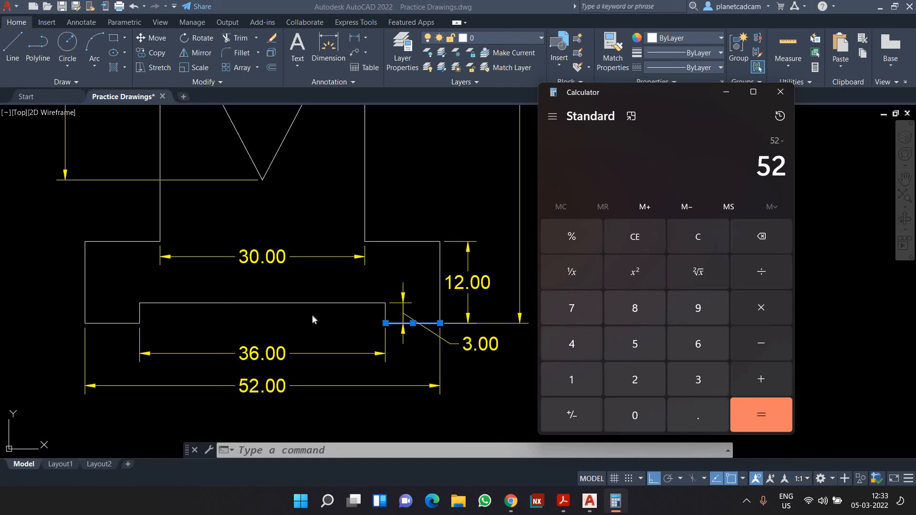
pyautogui.write('36')
pyautogui.press('Return')
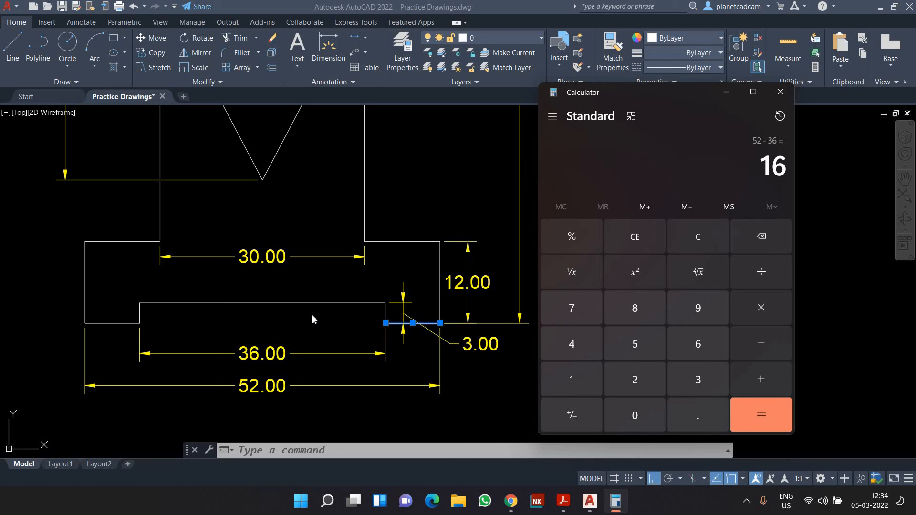
pyautogui.write('2')
pyautogui.press('Return')
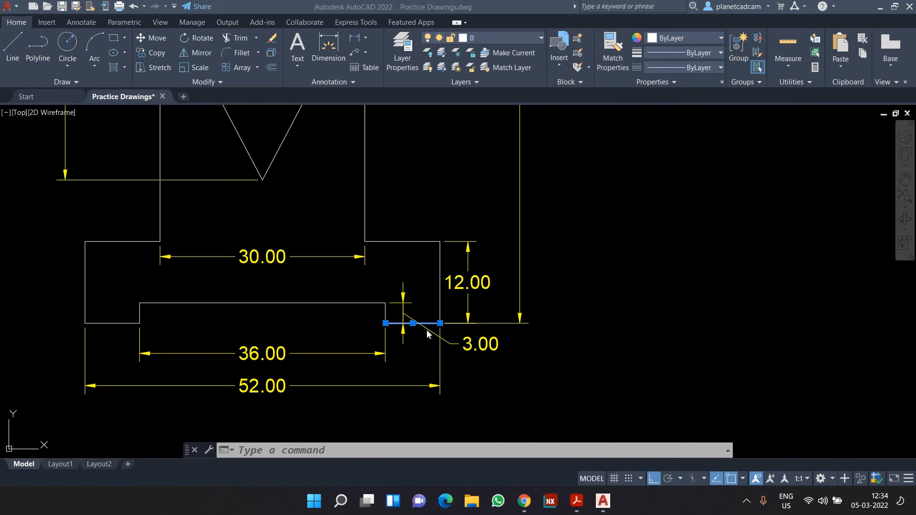
pyautogui.press('Escape')
pyautogui.press('Escape')
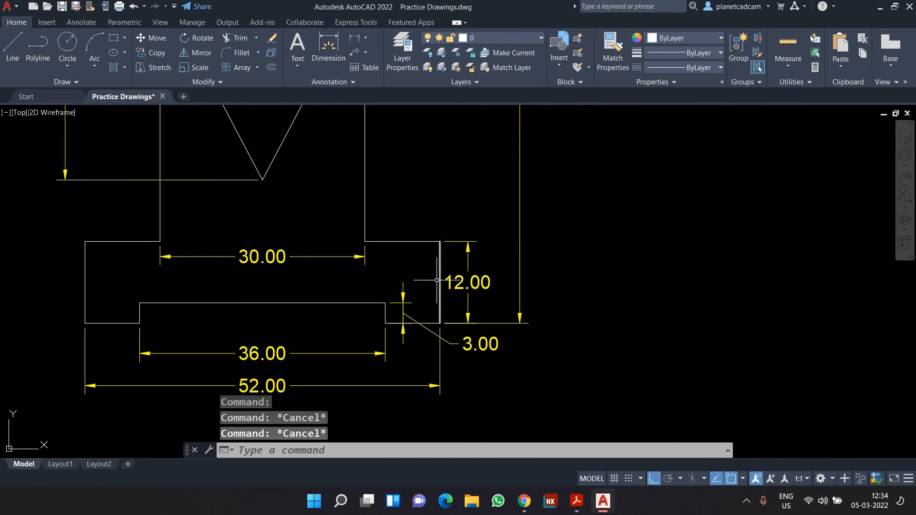
# Measure the horizontal offset of the second profile's right slanted edge with a temporary linear dimension, without placing it
pyautogui.moveTo(423, 296); pyautogui.dragTo(451, 357, button='middle')
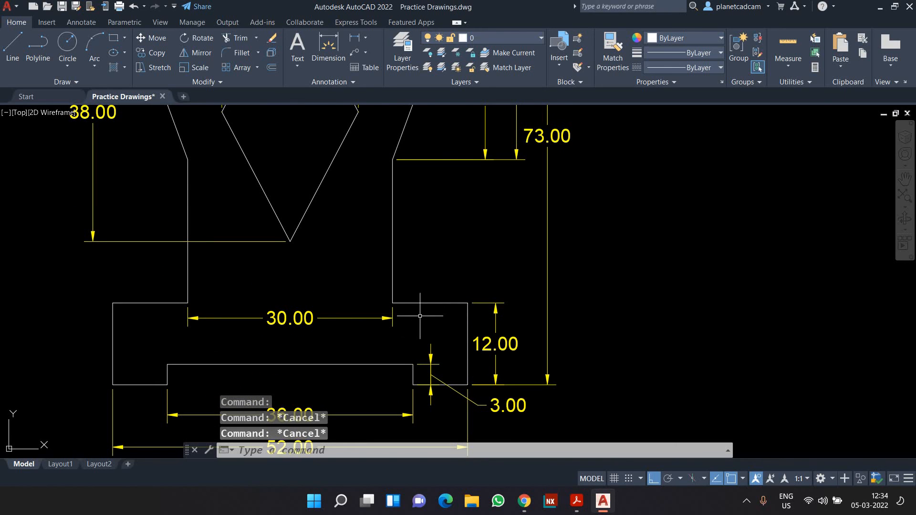
pyautogui.moveTo(421, 307)
pyautogui.mouseDown(button='middle')
pyautogui.moveTo(462, 282)
pyautogui.moveTo(571, 277)
pyautogui.moveTo(580, 359)
pyautogui.mouseUp(button='middle')
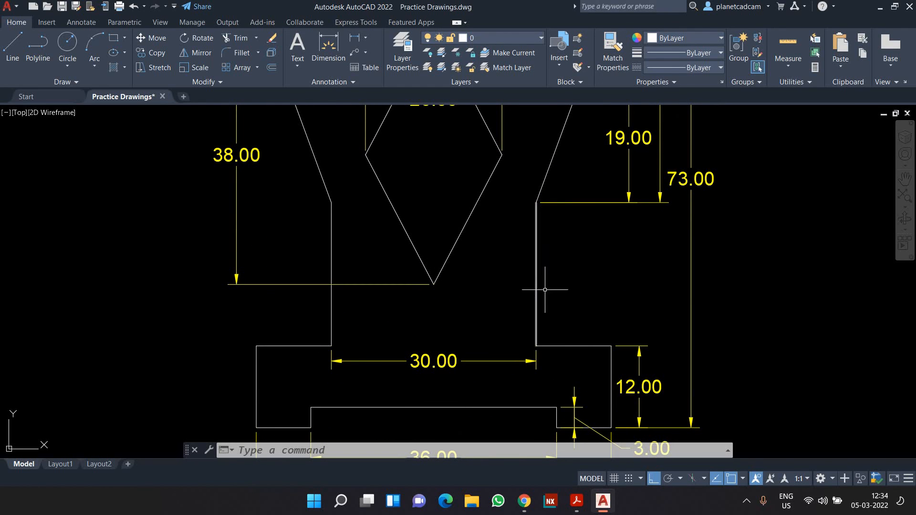
pyautogui.scroll(-2, 582, 274)
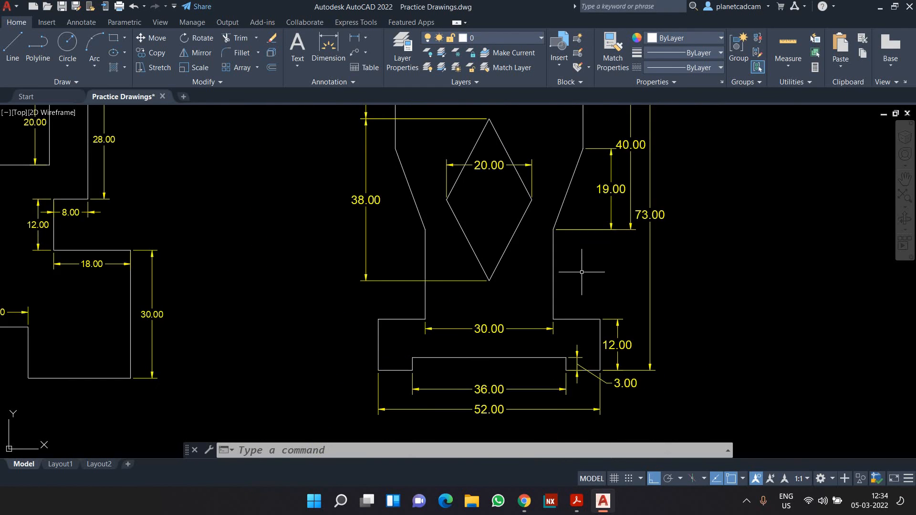
pyautogui.moveTo(586, 267); pyautogui.dragTo(561, 347, button='middle')
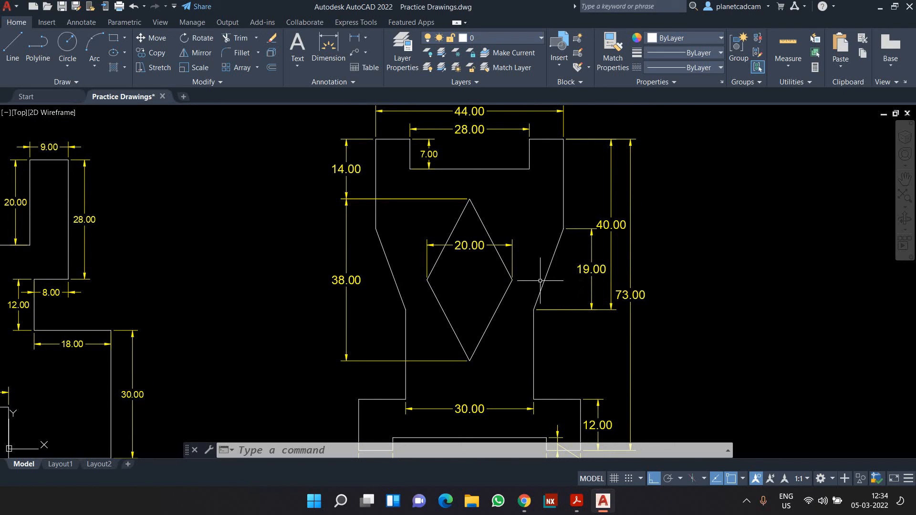
pyautogui.write('s')
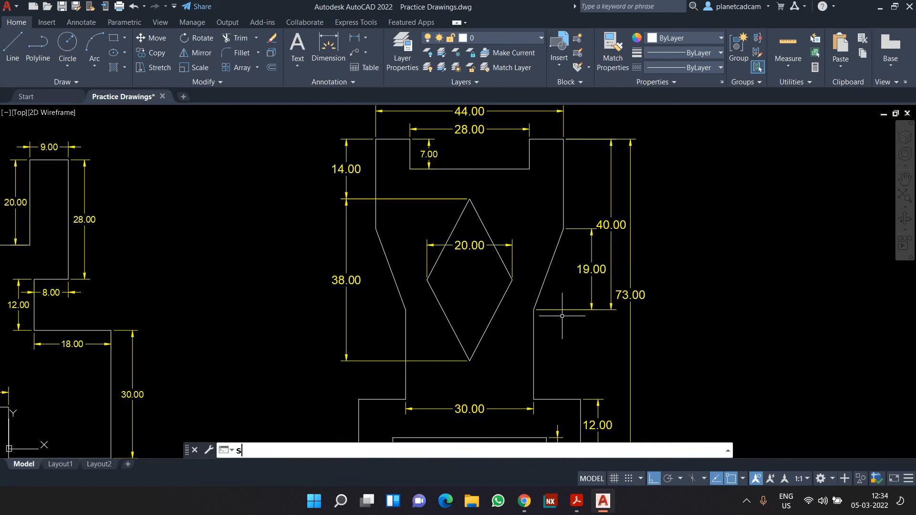
pyautogui.press('Escape')
pyautogui.write('dli')
pyautogui.press('Return')
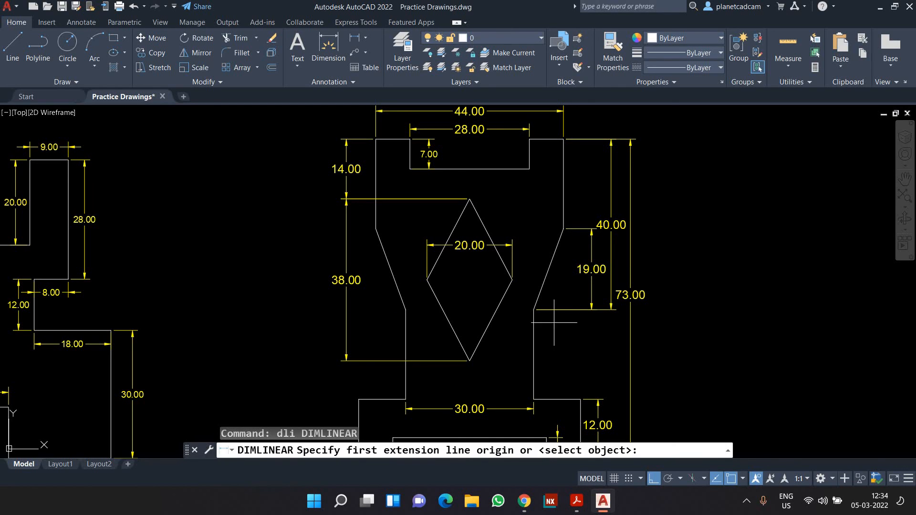
pyautogui.press('Return')
pyautogui.click(549, 270)
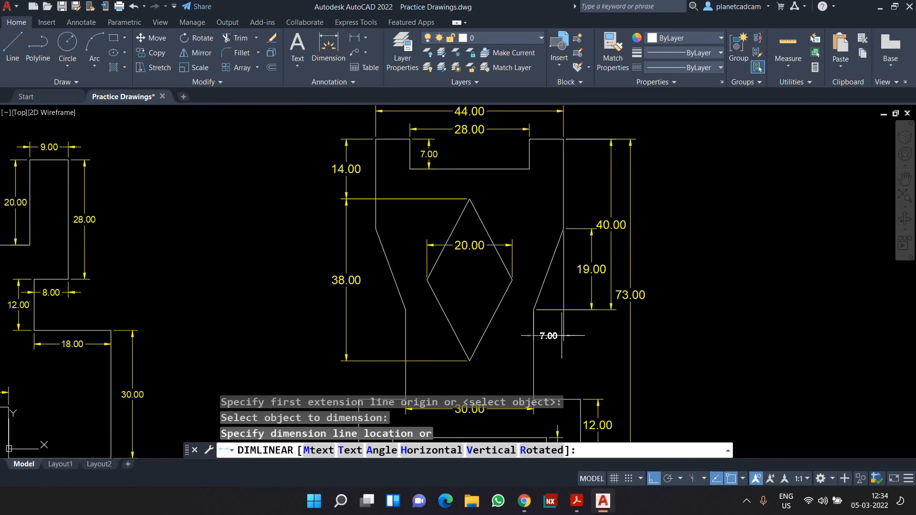
pyautogui.scroll(4, 561, 311)
pyautogui.scroll(-4, 534, 337)
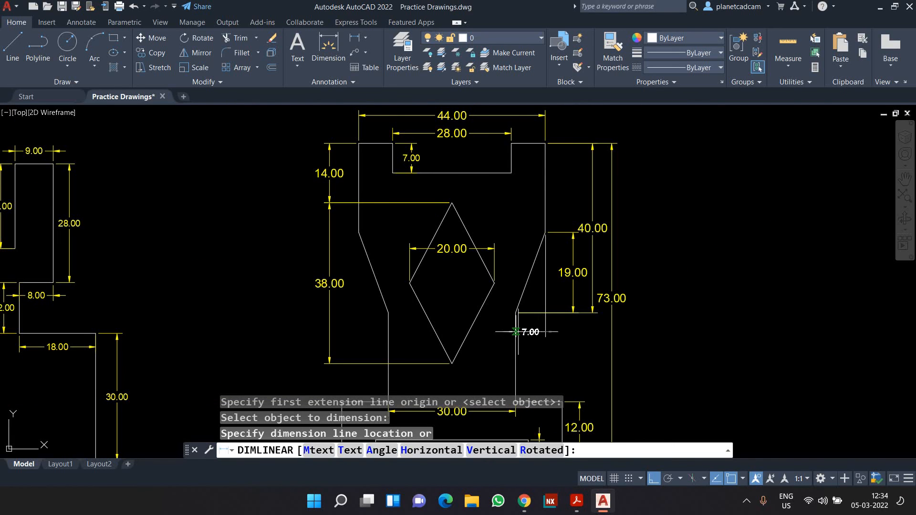
pyautogui.scroll(2, 534, 333)
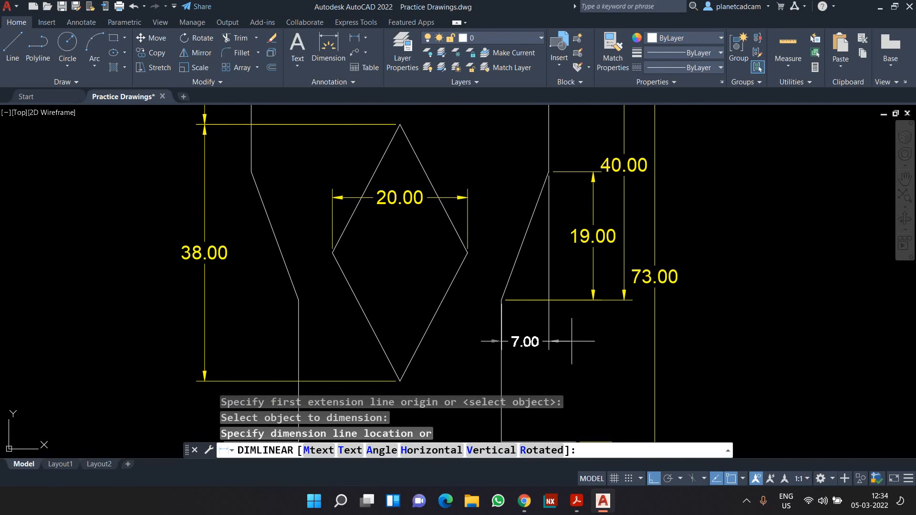
pyautogui.press('Escape')
# Start a line outline in the empty area right of the second profile with segments 8 right and 3 up
pyautogui.scroll(-4, 582, 323)
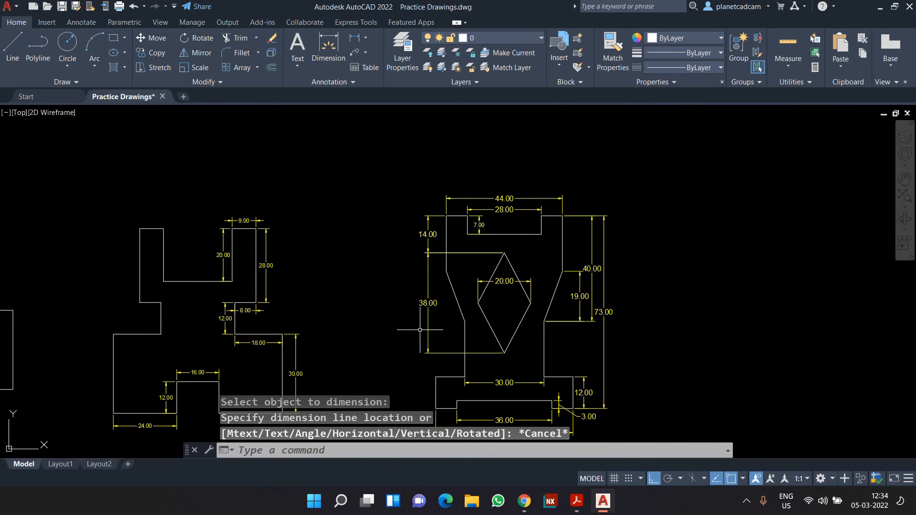
pyautogui.scroll(4, 570, 219)
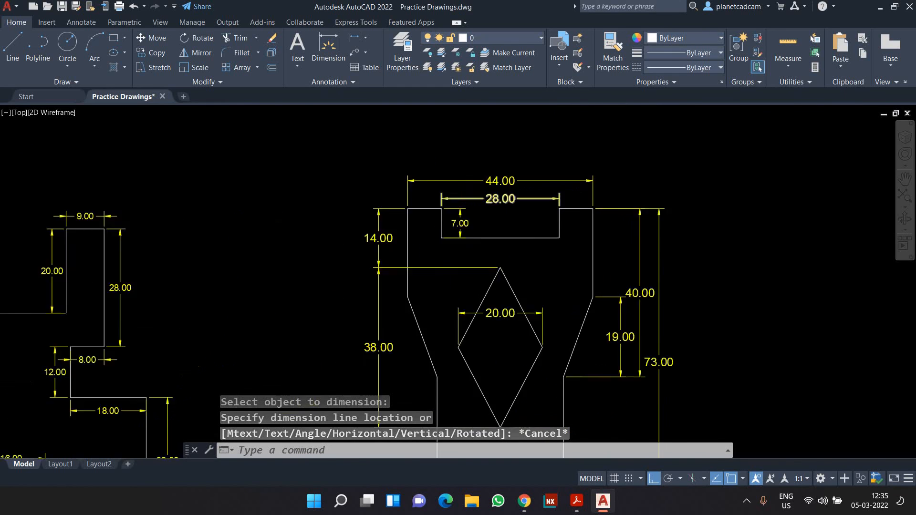
pyautogui.scroll(-4, 553, 229)
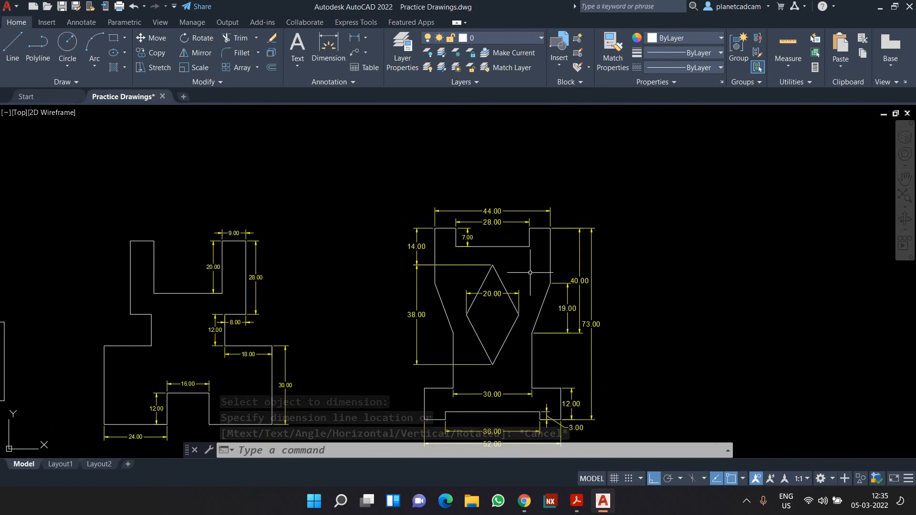
pyautogui.scroll(3, 458, 268)
pyautogui.scroll(-2, 548, 276)
pyautogui.scroll(1, 530, 270)
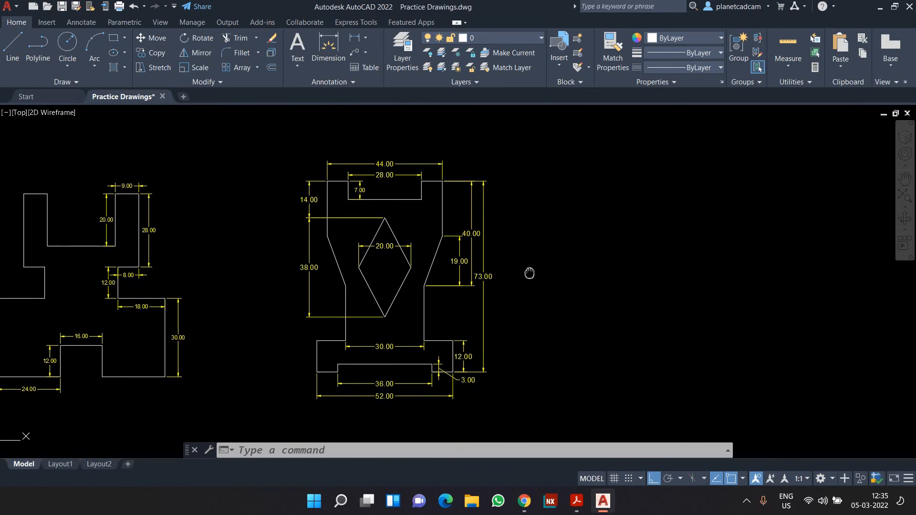
pyautogui.write('l')
pyautogui.press('Return')
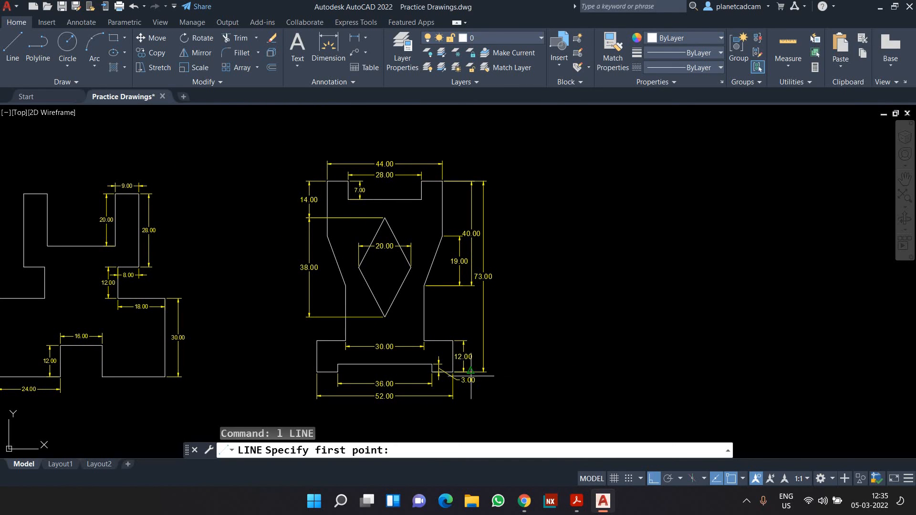
pyautogui.click(574, 371)
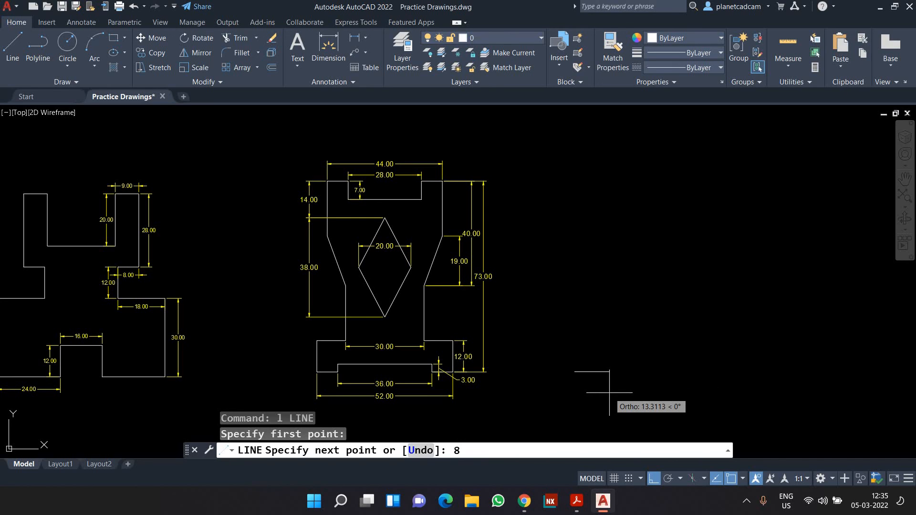
pyautogui.write('8')
pyautogui.press('Return')
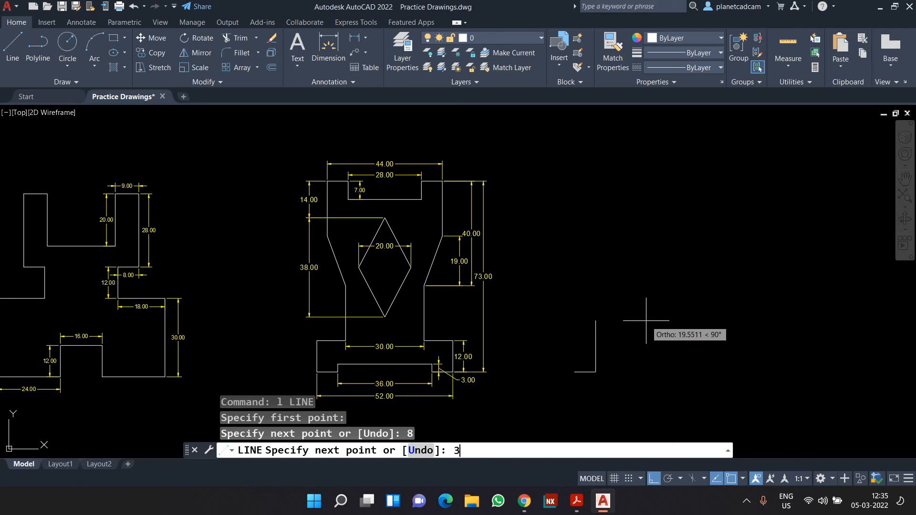
pyautogui.write('3')
pyautogui.press('Return')
# Continue the base outline with segments 36 right, 3 down and 8 right
pyautogui.write('36')
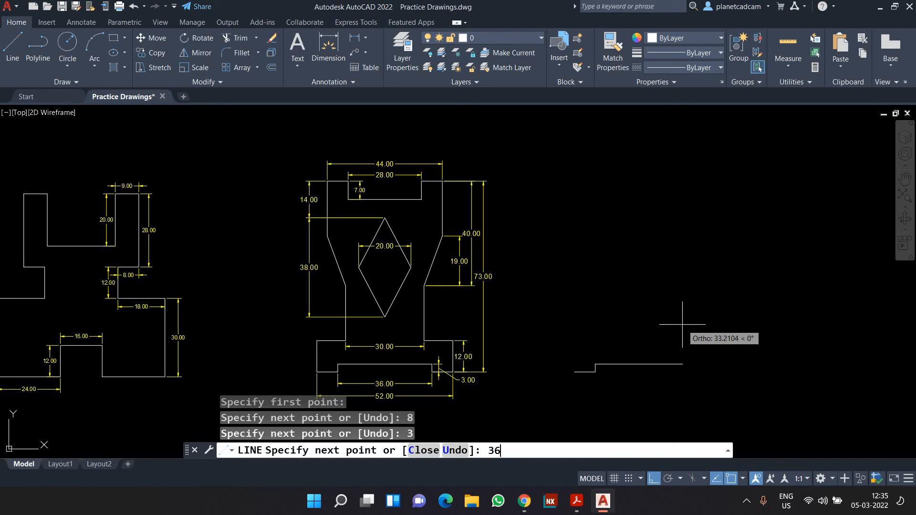
pyautogui.press('Return')
pyautogui.write('3')
pyautogui.press('Return')
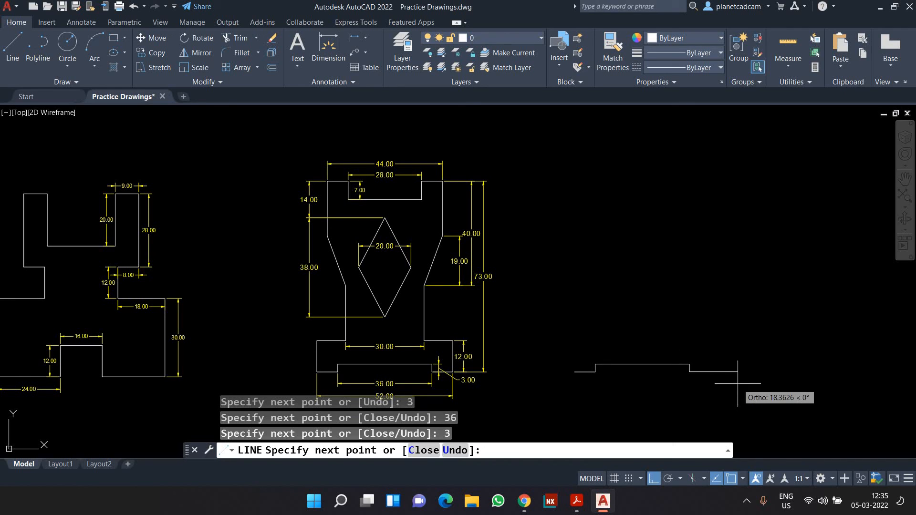
pyautogui.write('8')
pyautogui.press('Return')
# Continue the outline up the right side with segments 12 up, 11 left and 21 up
pyautogui.write('1')
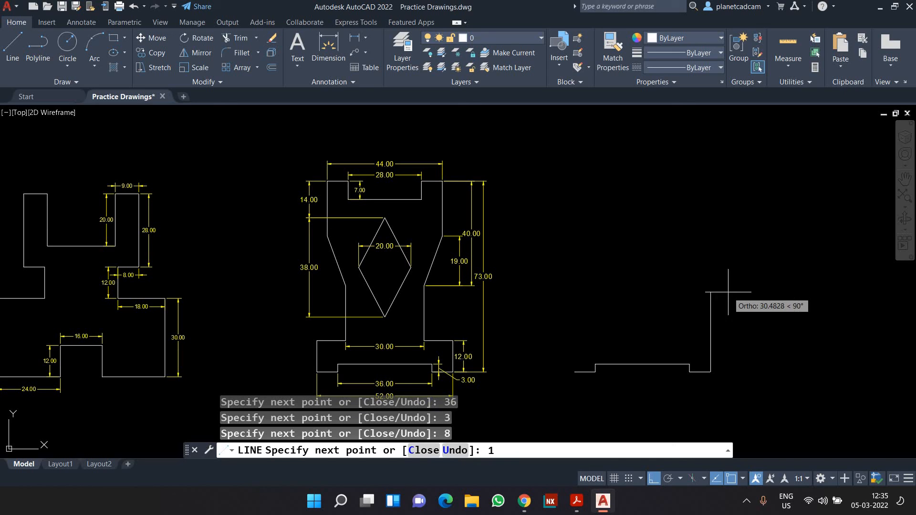
pyautogui.write('2')
pyautogui.press('Return')
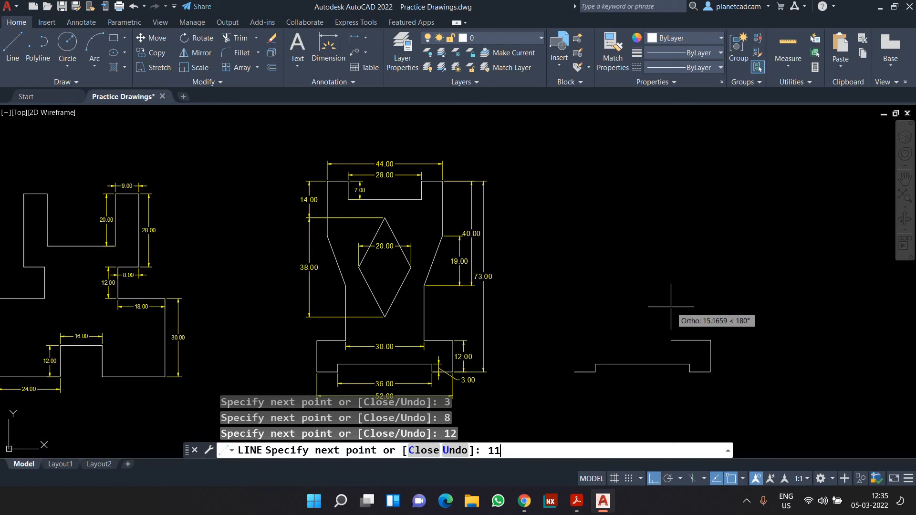
pyautogui.write('11')
pyautogui.press('Return')
pyautogui.write('21')
pyautogui.press('Return')
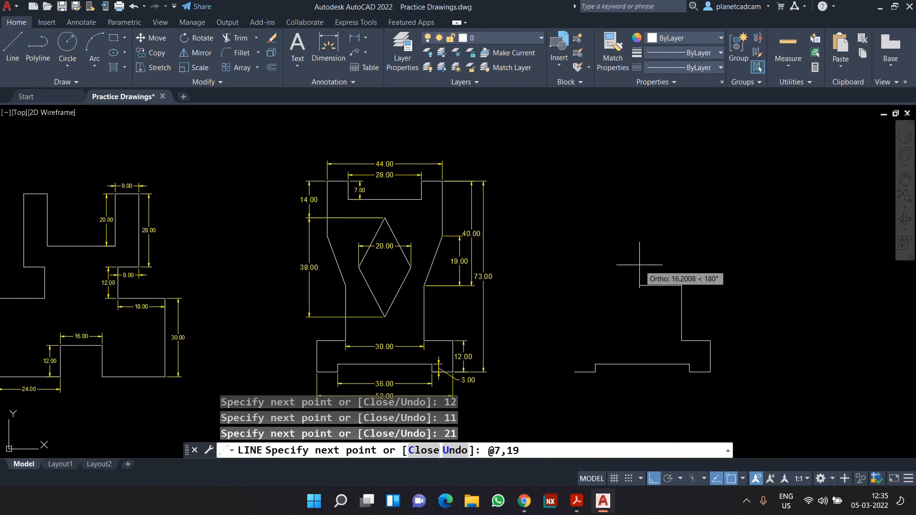
# Add the slanted segment to relative point @7,19 and a vertical segment 21 up
pyautogui.write('@7,19')
pyautogui.press('Return')
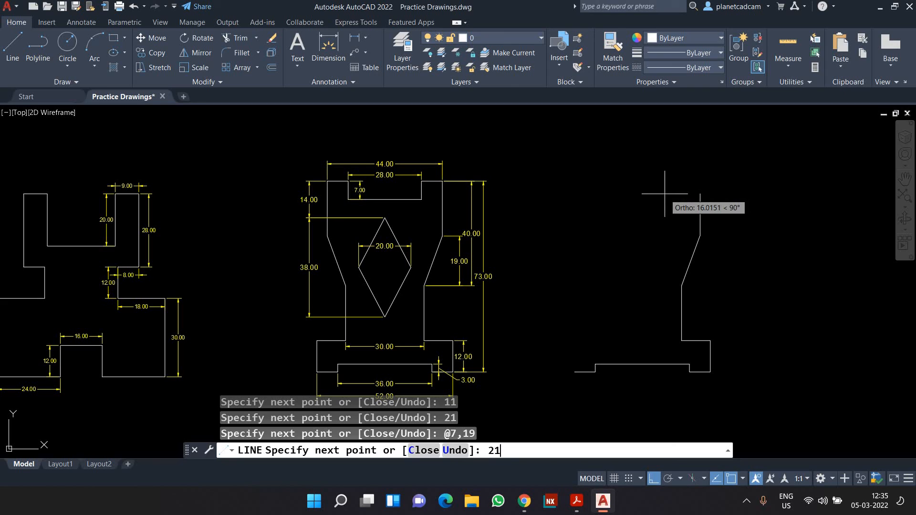
pyautogui.press('Return')
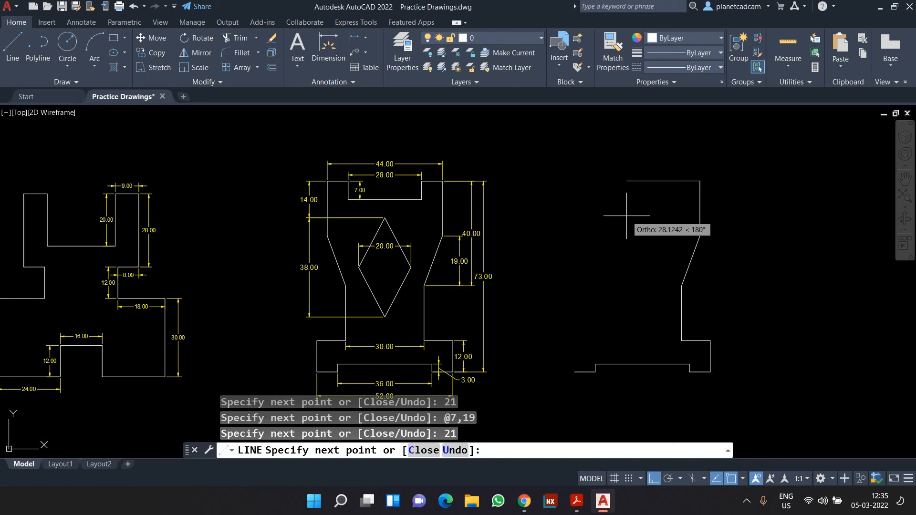
# Continue the outline with segments 8 left, 7 down and 28 left for the top notch, ending the line there
pyautogui.write('8')
pyautogui.press('Return')
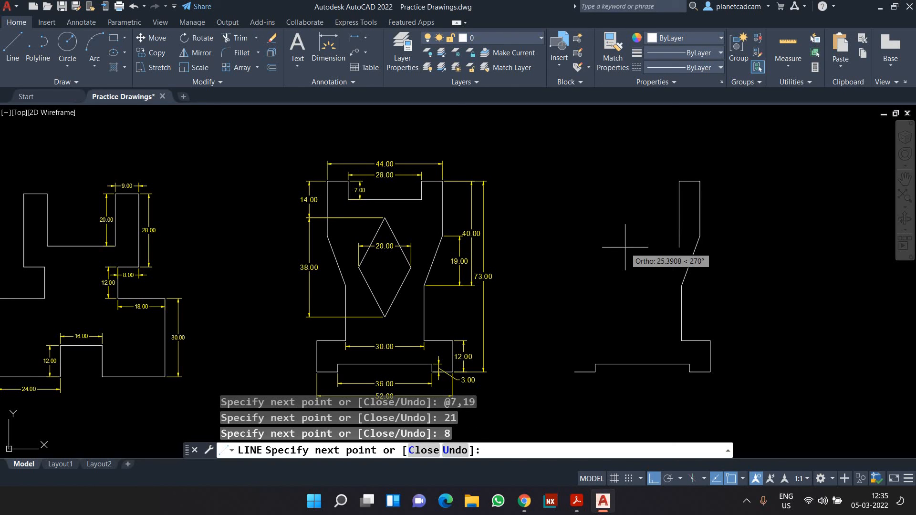
pyautogui.write('7')
pyautogui.press('Return')
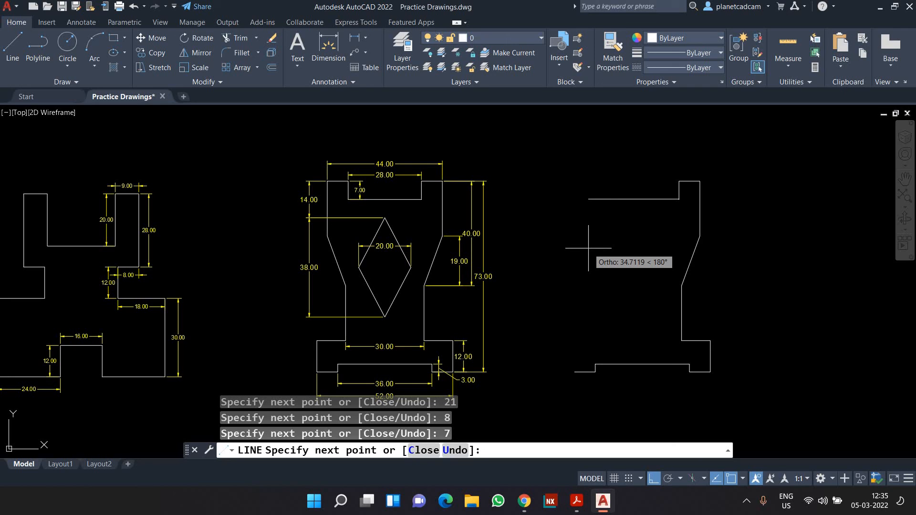
pyautogui.write('28')
pyautogui.press('Return')
pyautogui.press('Return')
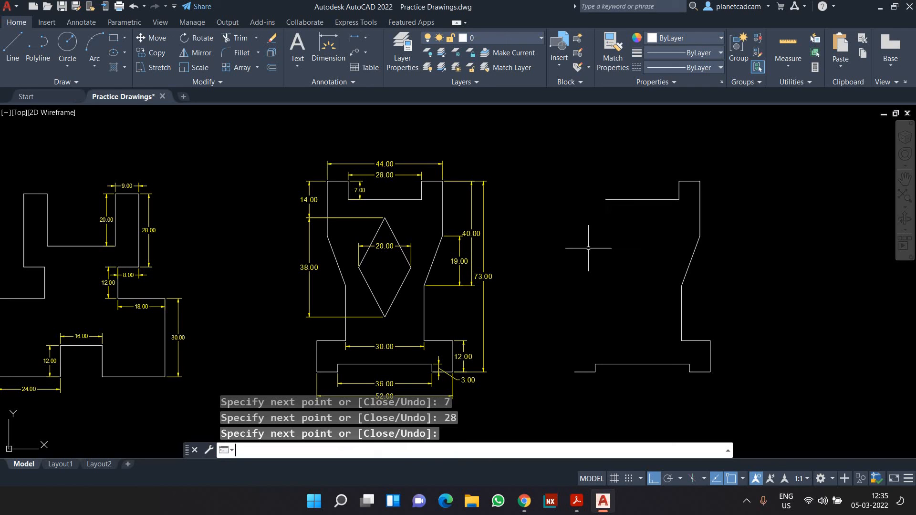
# Mirror the seven right-side segments about the vertical line through the base notch edge's midpoint, keeping the originals
pyautogui.click(662, 167)
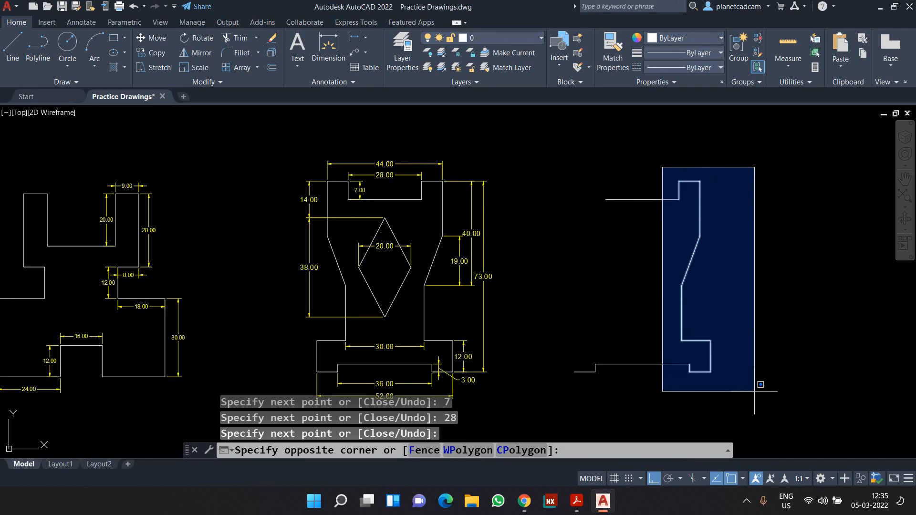
pyautogui.click(752, 355)
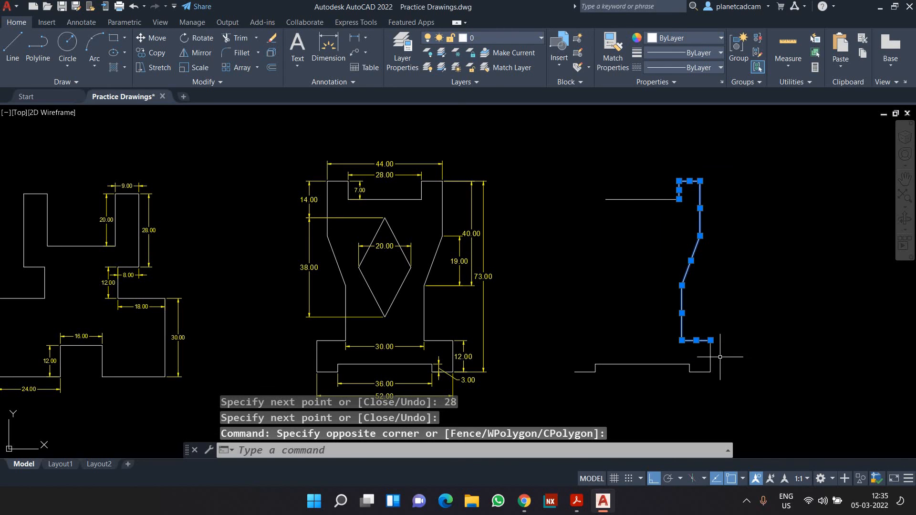
pyautogui.click(713, 357)
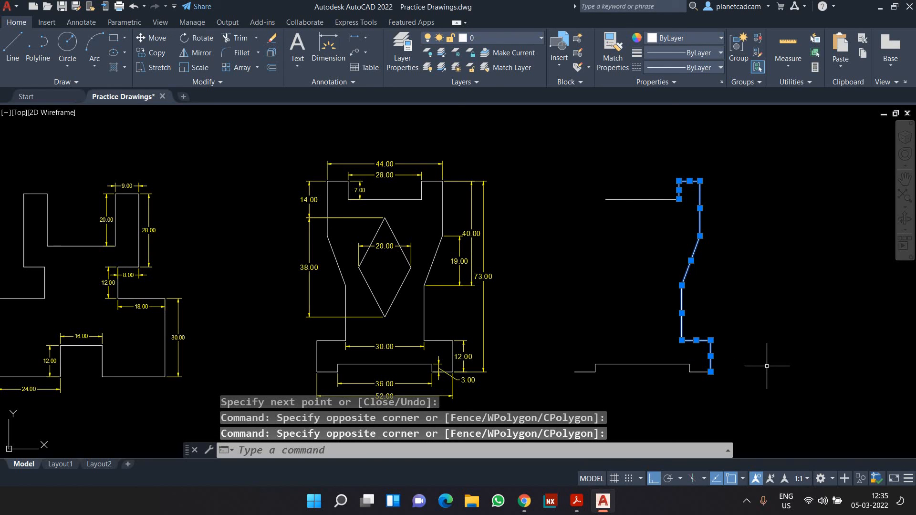
pyautogui.write('mi')
pyautogui.press('Return')
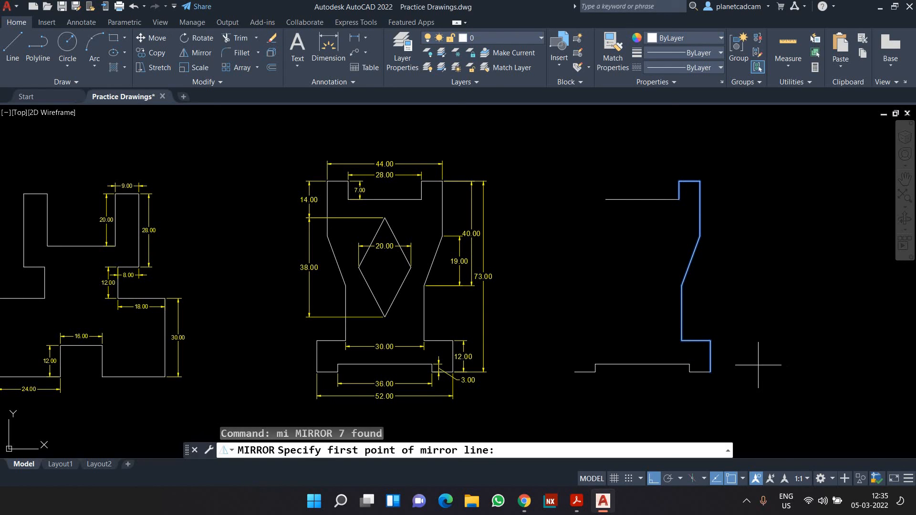
pyautogui.click(642, 363)
pyautogui.click(645, 317)
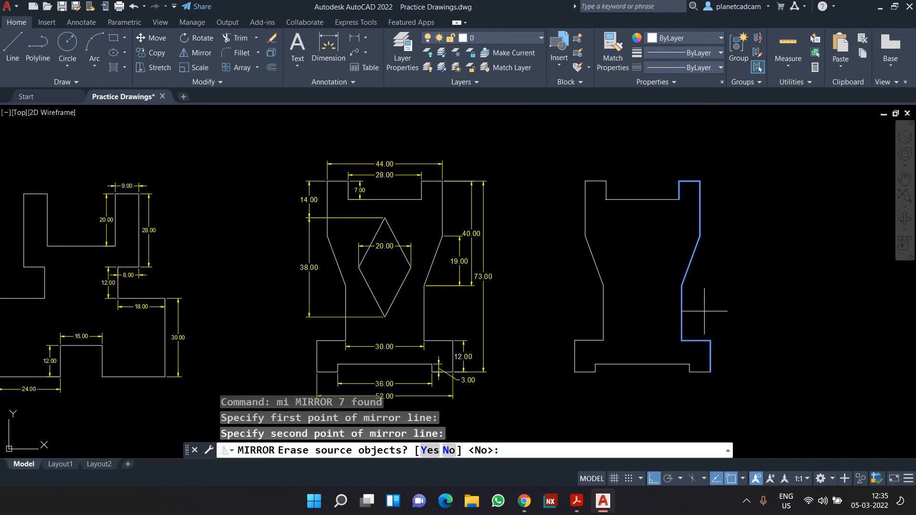
pyautogui.press('Return')
# Draw a closed right triangle in the empty area right of the new outline, with legs 19 down and 10 right
pyautogui.moveTo(732, 307); pyautogui.dragTo(621, 290, button='middle')
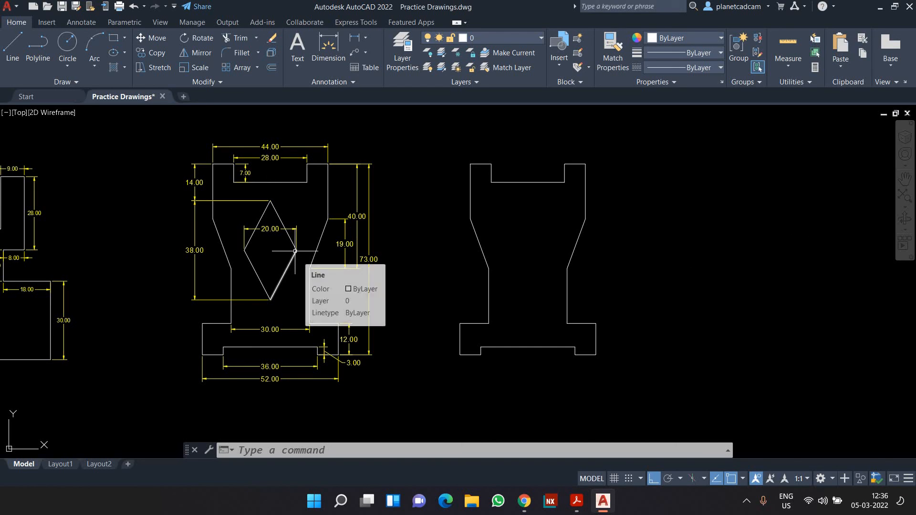
pyautogui.write('l')
pyautogui.press('Return')
pyautogui.click(719, 200)
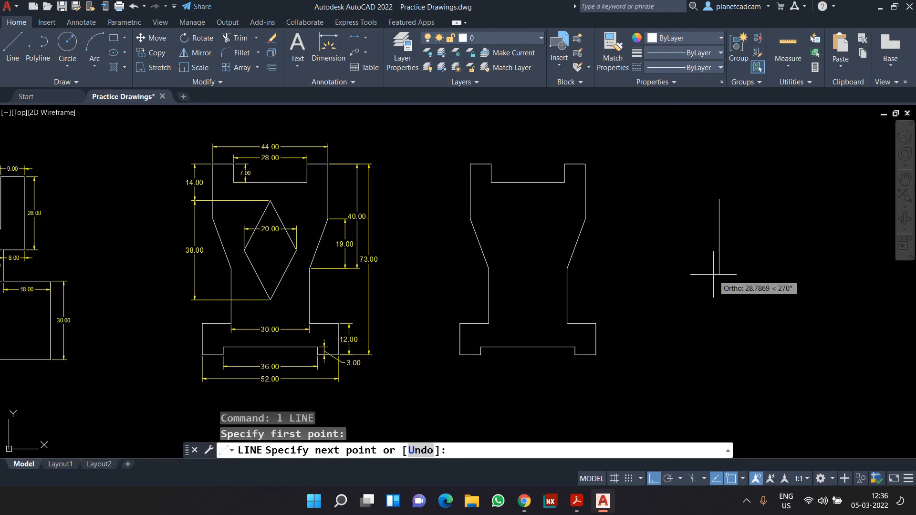
pyautogui.write('19')
pyautogui.press('Return')
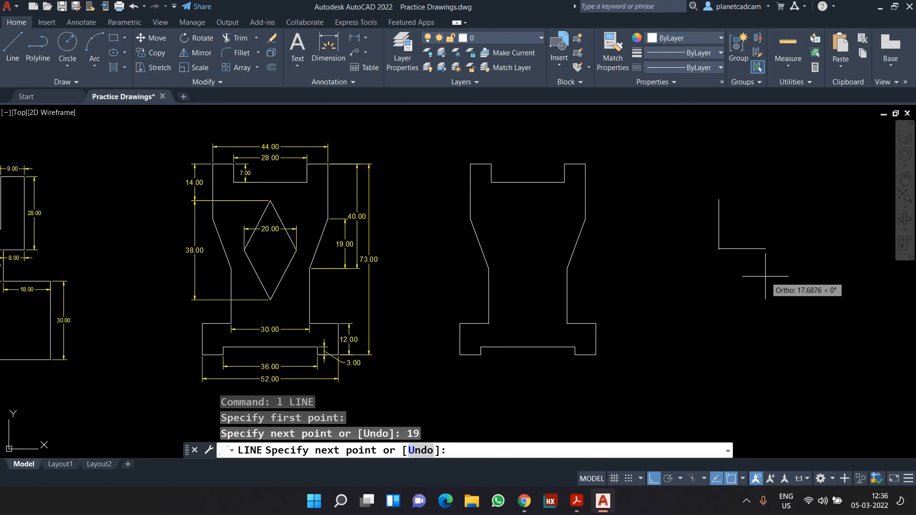
pyautogui.write('2')
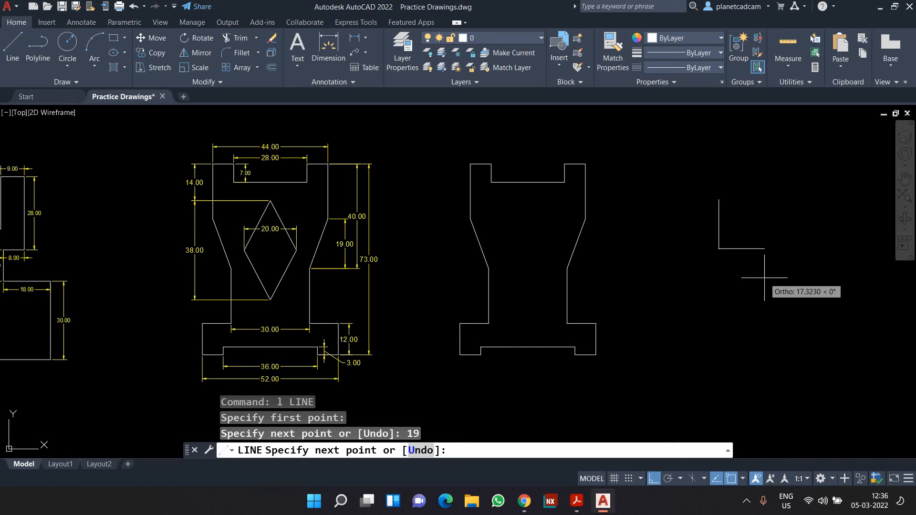
pyautogui.write('10')
pyautogui.press('Return')
pyautogui.write('c')
pyautogui.press('Return')
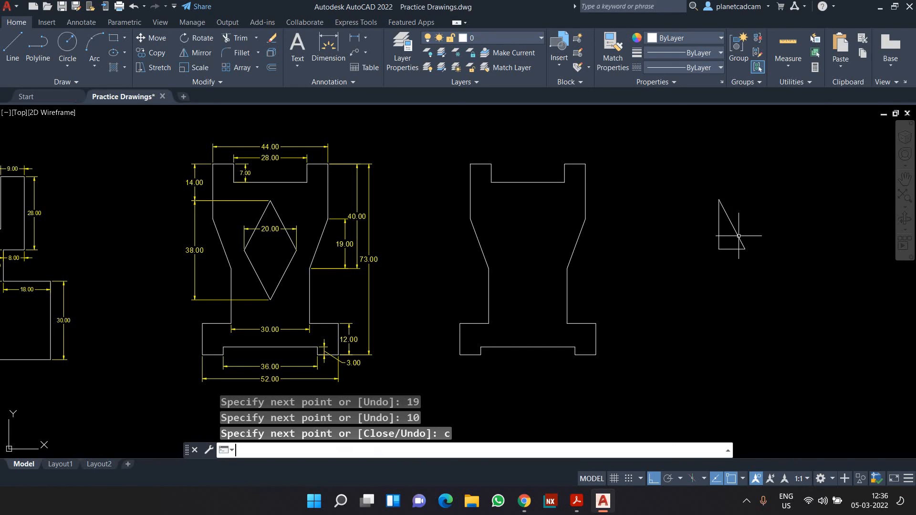
# Mirror the triangle's slanted side about its vertical leg, keeping the original
pyautogui.scroll(6, 738, 236)
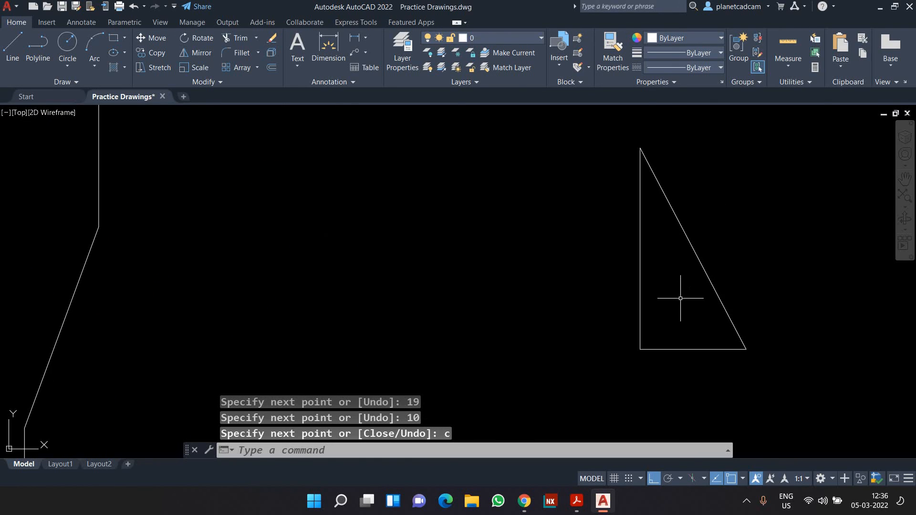
pyautogui.write('mi')
pyautogui.press('Return')
pyautogui.click(709, 279)
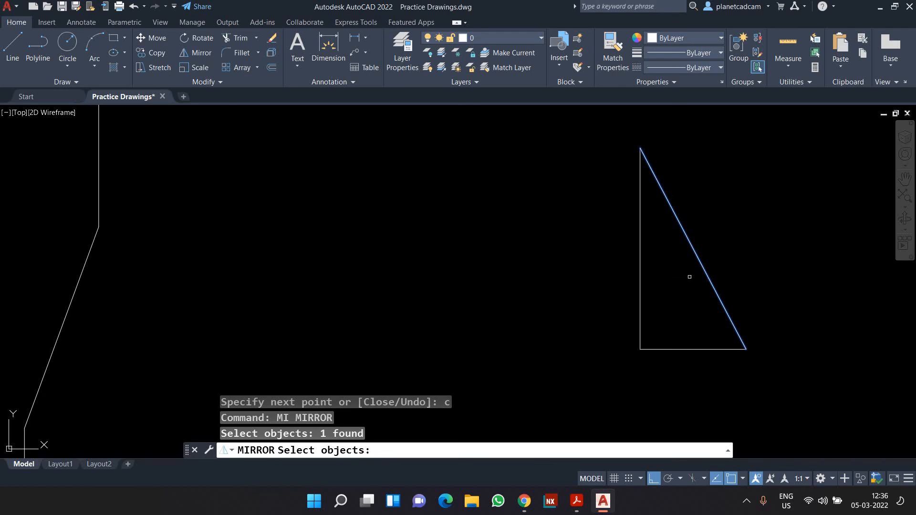
pyautogui.press('Return')
pyautogui.click(639, 148)
pyautogui.click(691, 329)
pyautogui.press('Return')
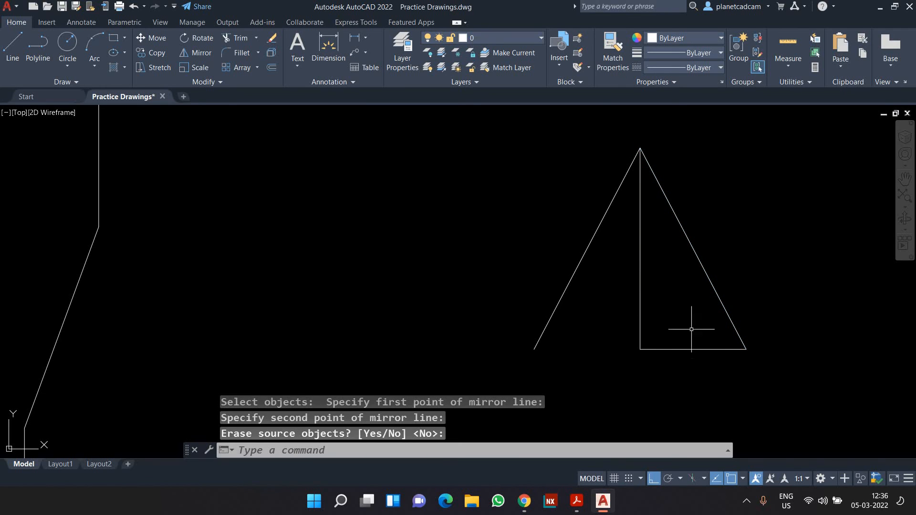
# Mirror both slanted lines about the horizontal line through the triangle's base, keeping the originals, to complete the diamond
pyautogui.click(691, 329)
pyautogui.click(675, 242)
pyautogui.click(585, 262)
pyautogui.click(547, 225)
pyautogui.write('mi')
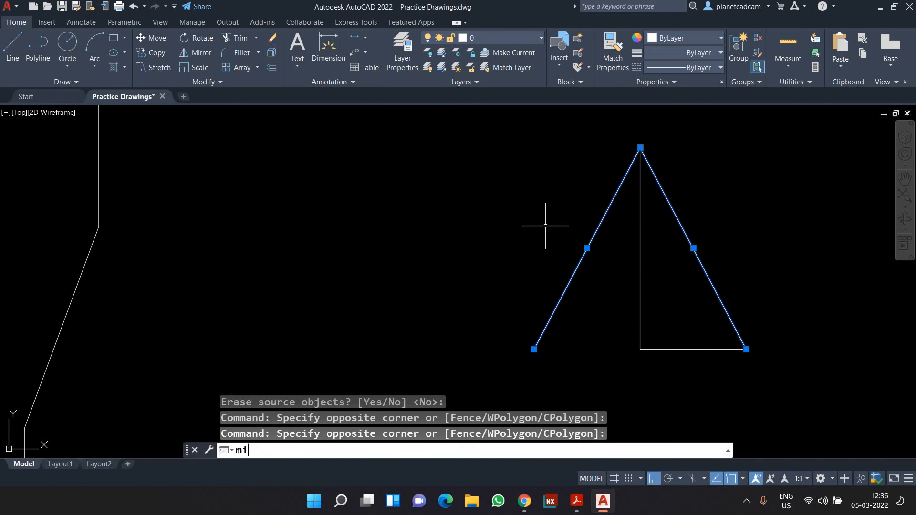
pyautogui.press('Return')
pyautogui.click(640, 349)
pyautogui.click(598, 349)
pyautogui.press('Return')
# Delete the vertical and horizontal construction lines inside the diamond
pyautogui.click(654, 366)
pyautogui.click(622, 326)
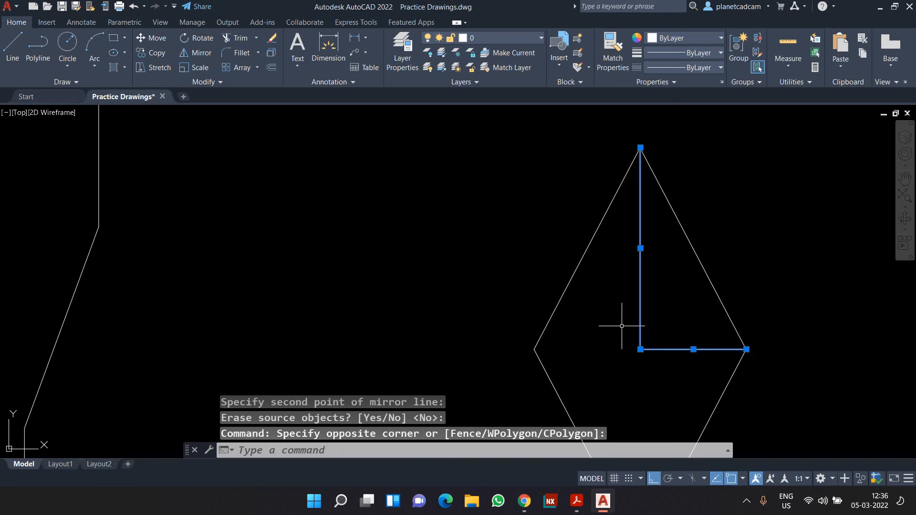
pyautogui.press('Delete')
# Move the diamond by its top vertex to the midpoint of the top notch's horizontal edge in the new outline
pyautogui.scroll(-4, 642, 335)
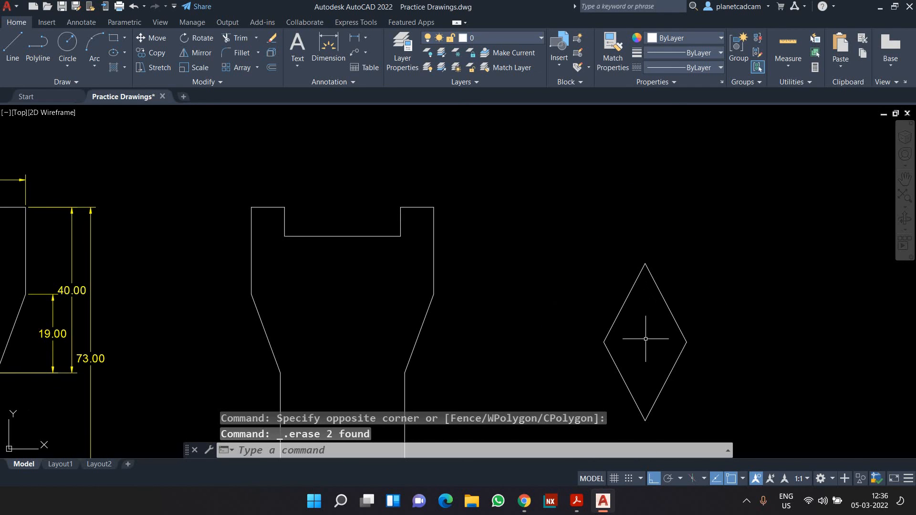
pyautogui.scroll(-3, 658, 329)
pyautogui.scroll(3, 686, 303)
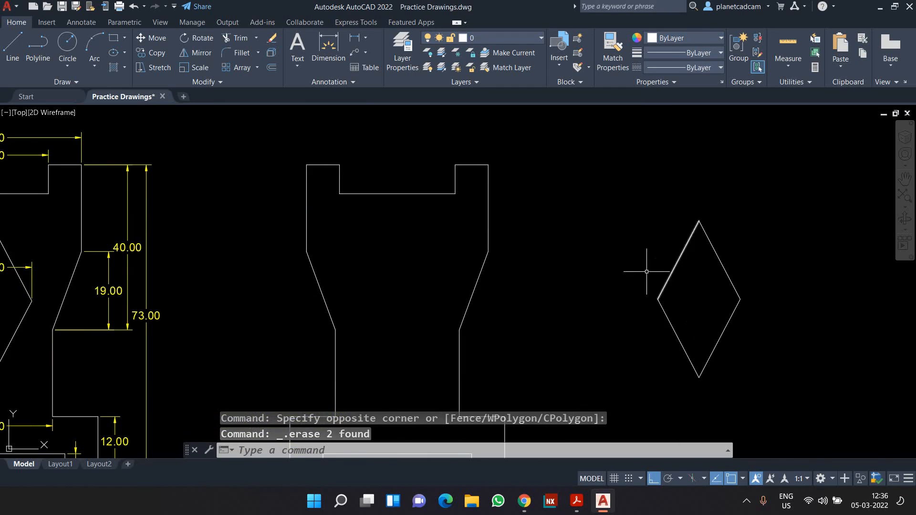
pyautogui.scroll(-4, 656, 300)
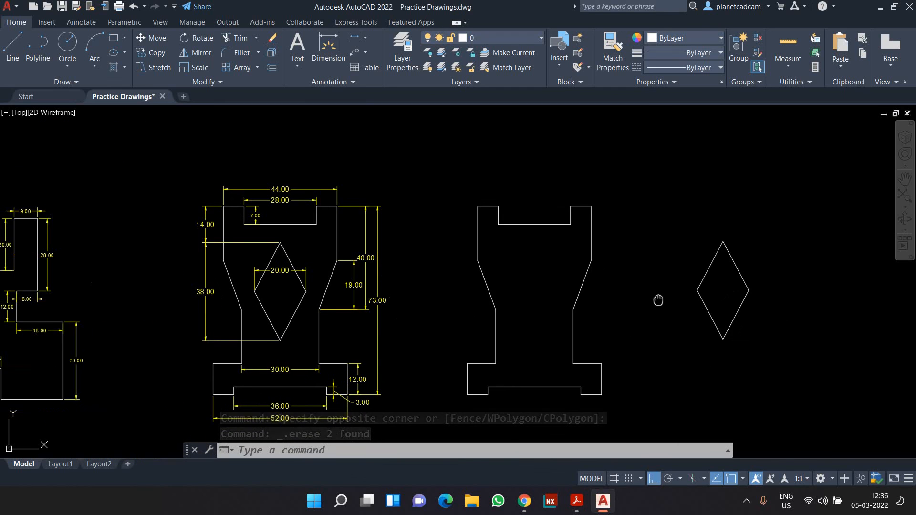
pyautogui.moveTo(658, 300); pyautogui.dragTo(673, 298, button='middle')
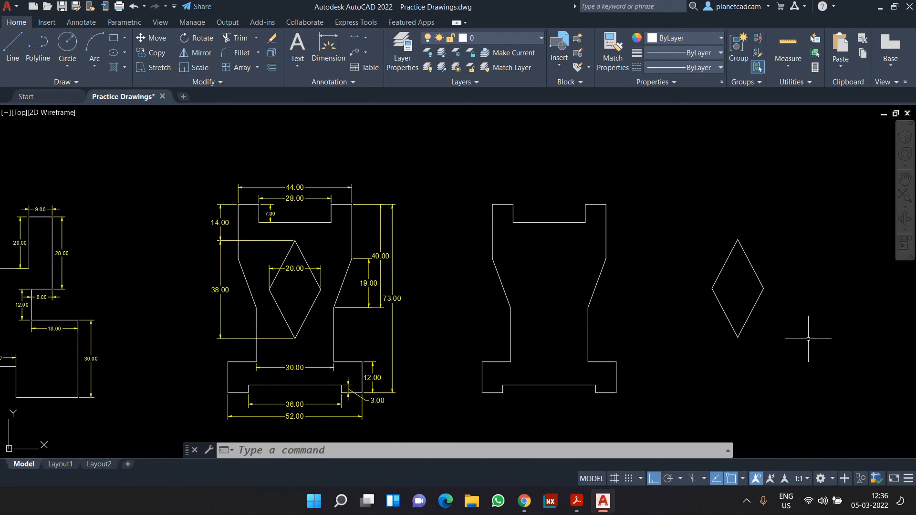
pyautogui.write('m')
pyautogui.press('Return')
pyautogui.click(797, 371)
pyautogui.click(664, 190)
pyautogui.press('Return')
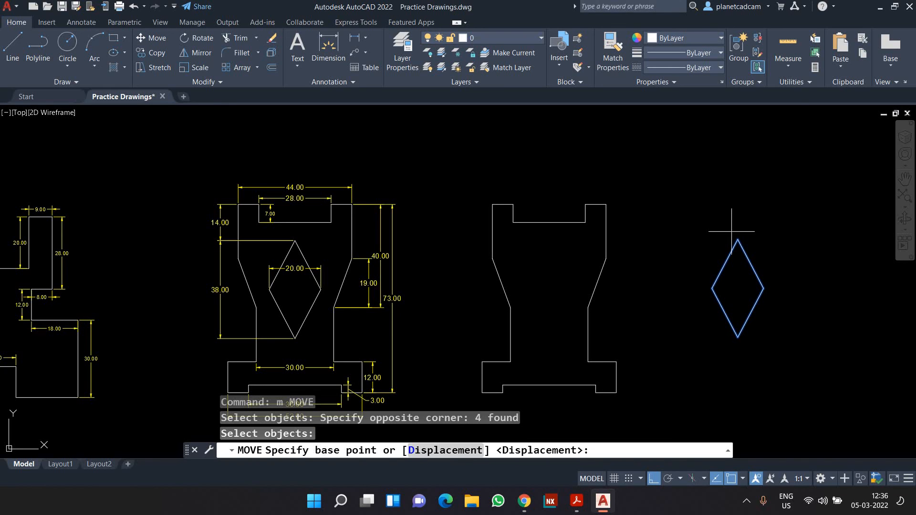
pyautogui.click(737, 240)
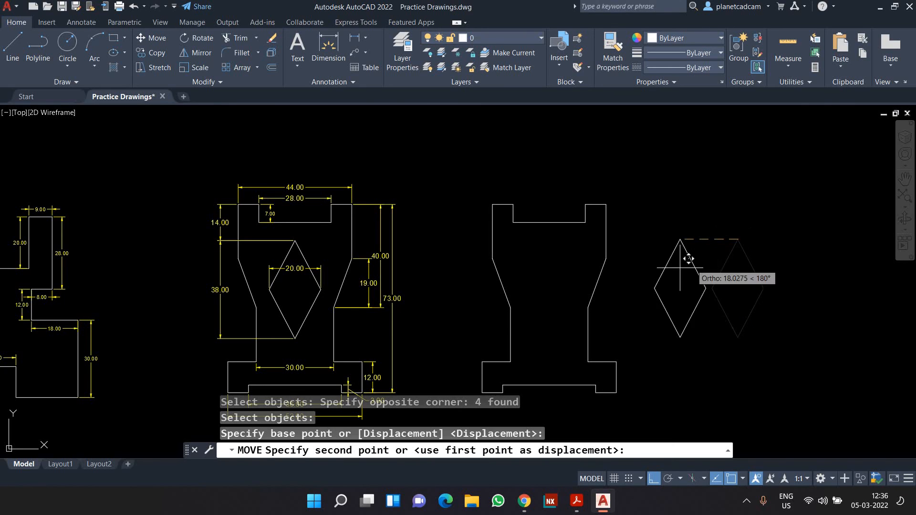
pyautogui.click(556, 213)
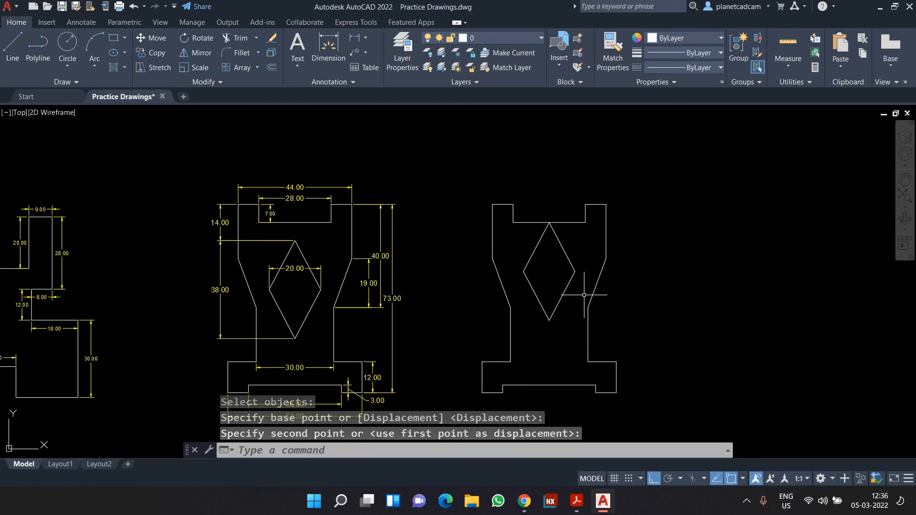
# Move the diamond 7 straight down from the notch edge
pyautogui.write('m')
pyautogui.press('Return')
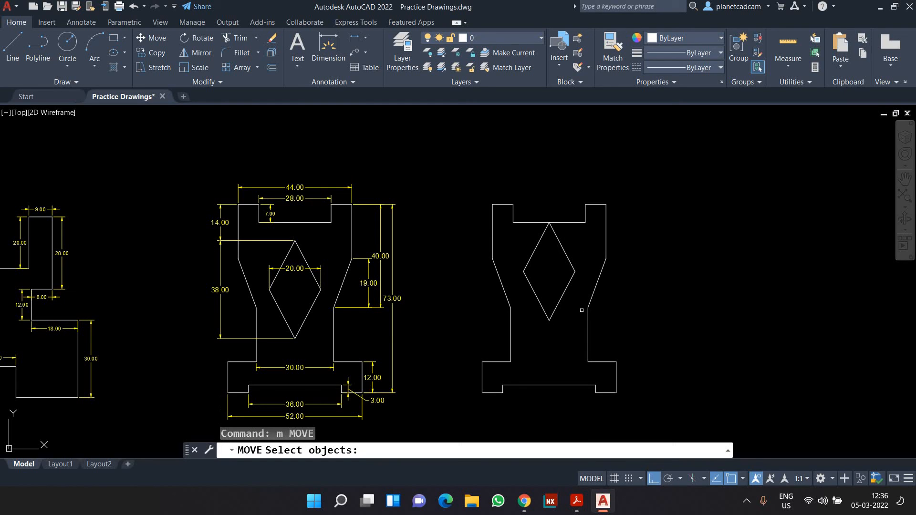
pyautogui.click(582, 310)
pyautogui.click(519, 241)
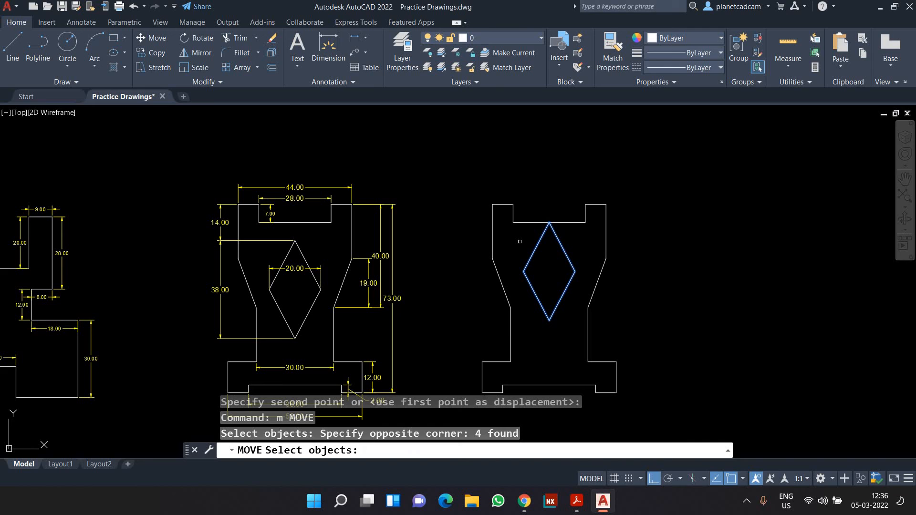
pyautogui.press('Return')
pyautogui.click(549, 223)
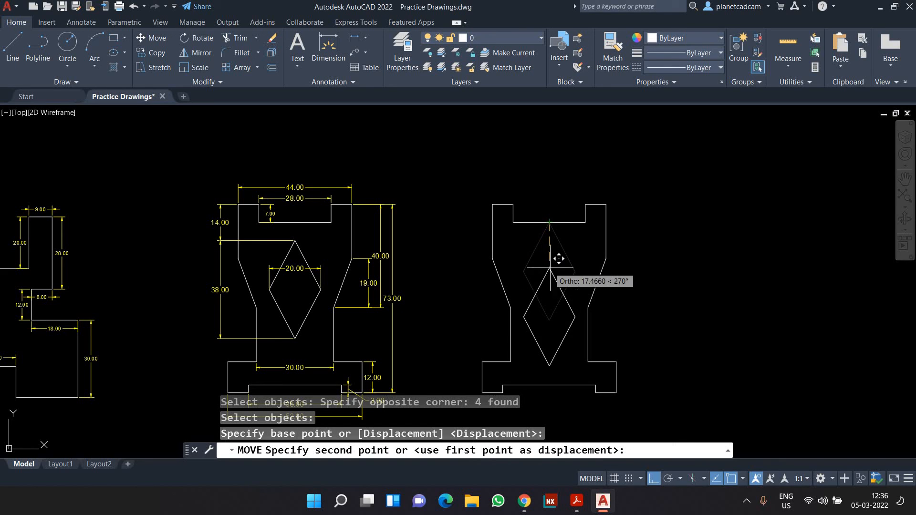
pyautogui.press('Return')
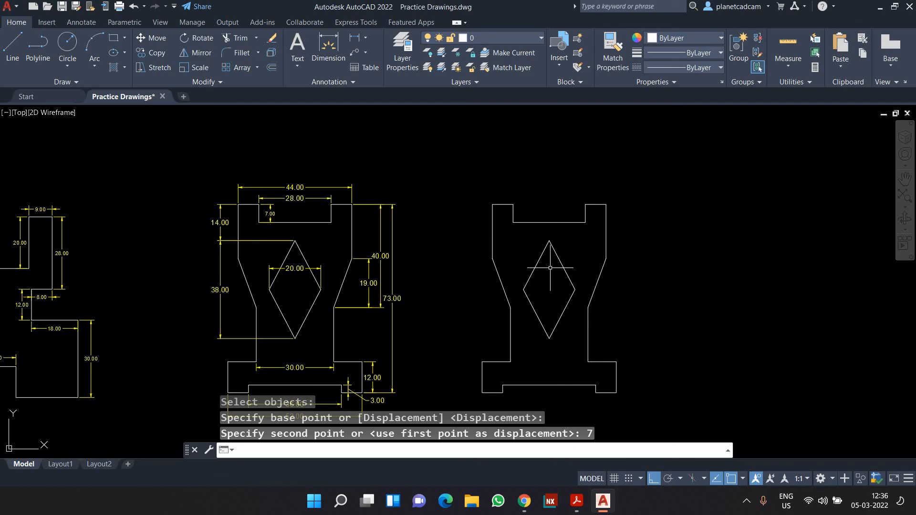
pyautogui.scroll(4, 221, 230)
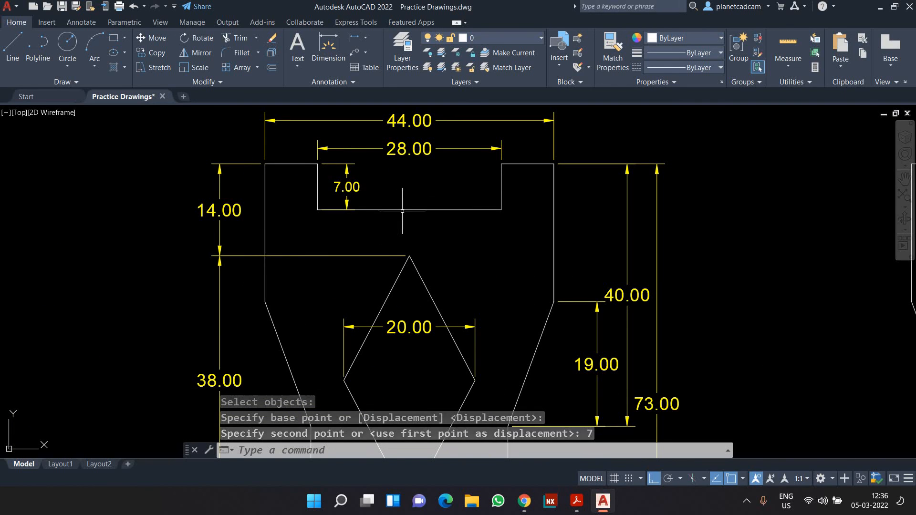
pyautogui.scroll(-5, 430, 224)
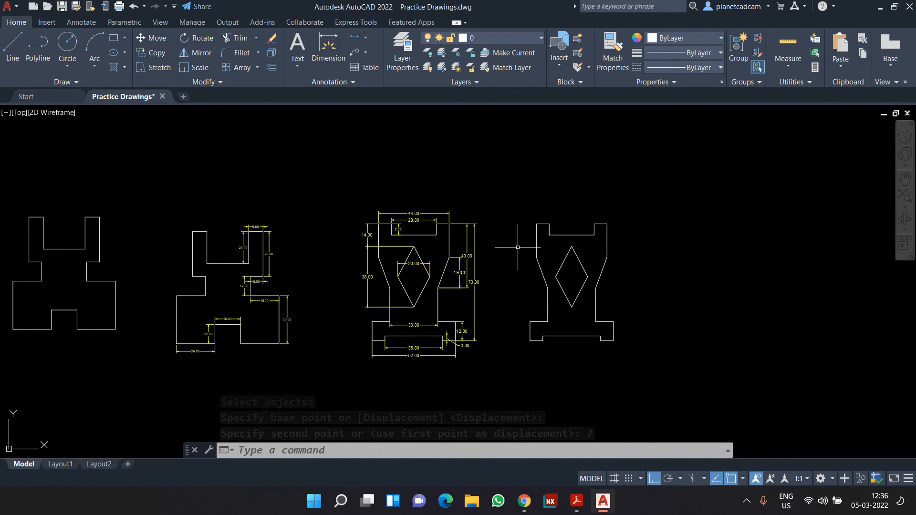
pyautogui.scroll(1, 593, 264)
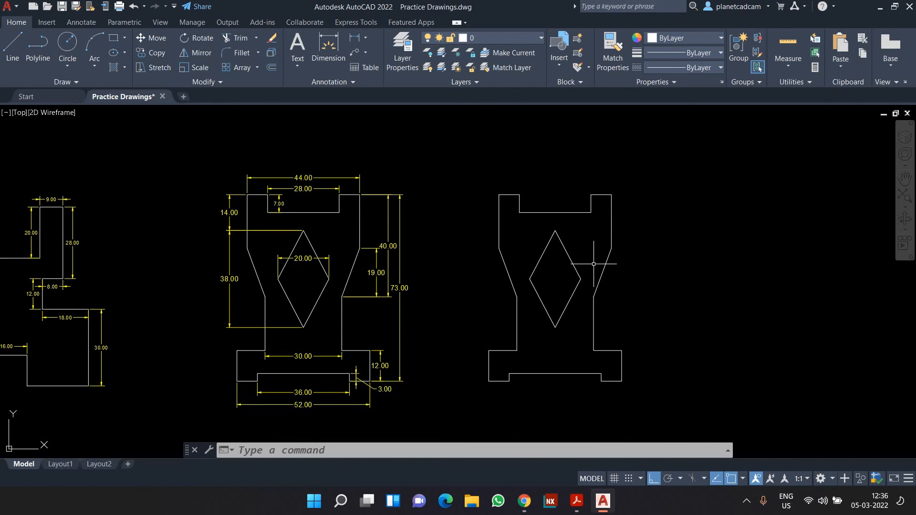
pyautogui.moveTo(593, 264)
pyautogui.mouseDown(button='middle')
pyautogui.moveTo(566, 256)
pyautogui.moveTo(826, 252)
pyautogui.mouseUp(button='middle')
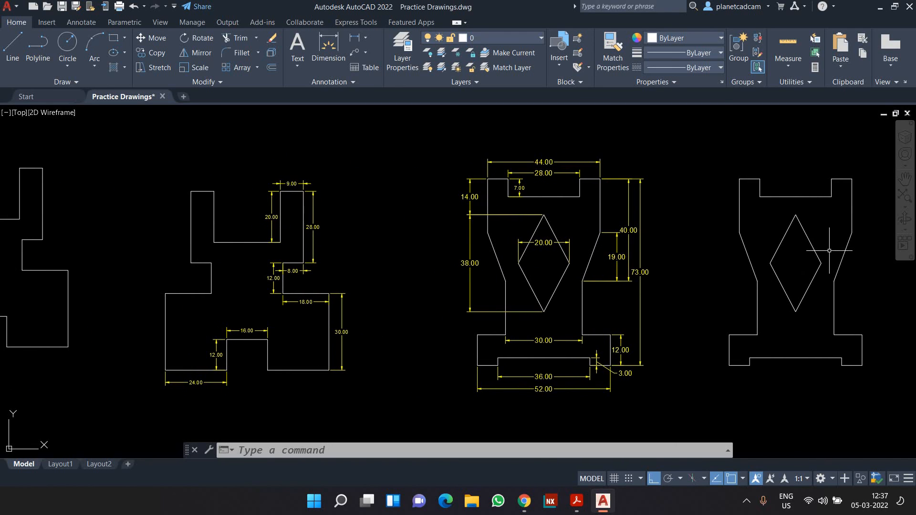
pyautogui.scroll(-2, 827, 251)
pyautogui.scroll(2, 827, 251)
pyautogui.scroll(-2, 825, 253)
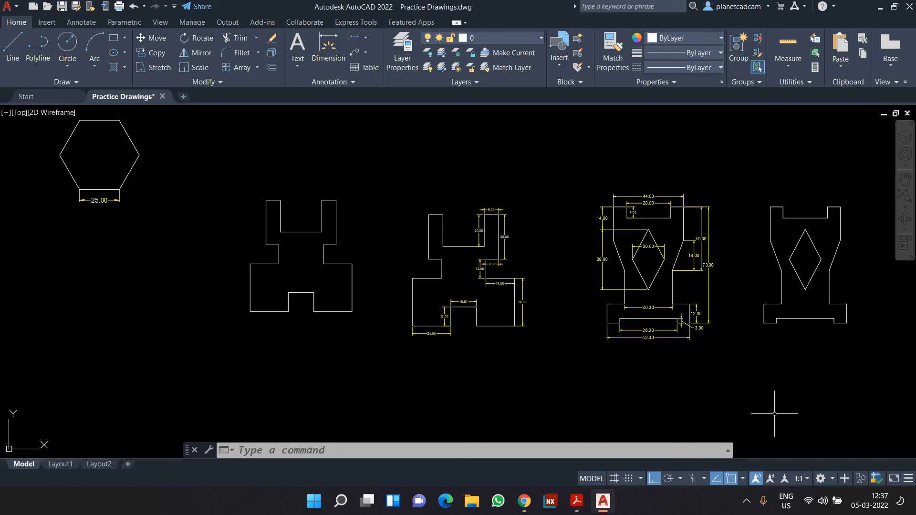
pyautogui.click(750, 500)
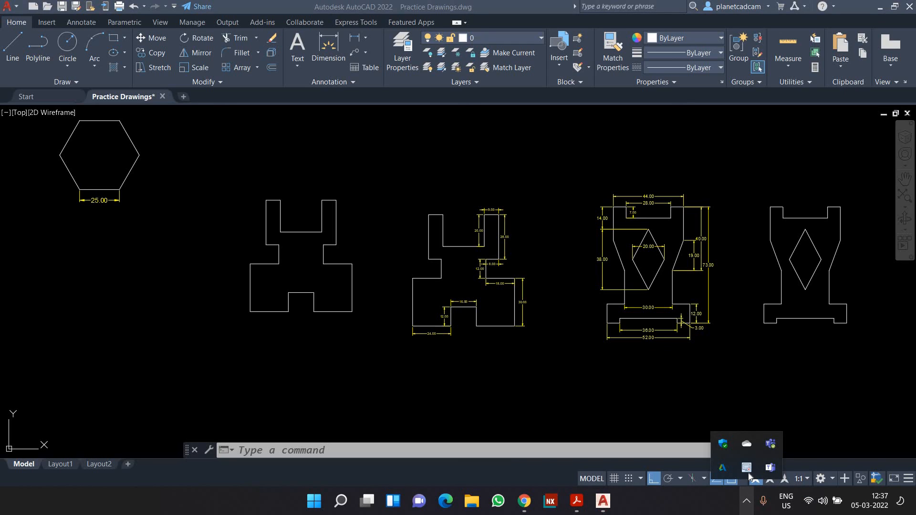